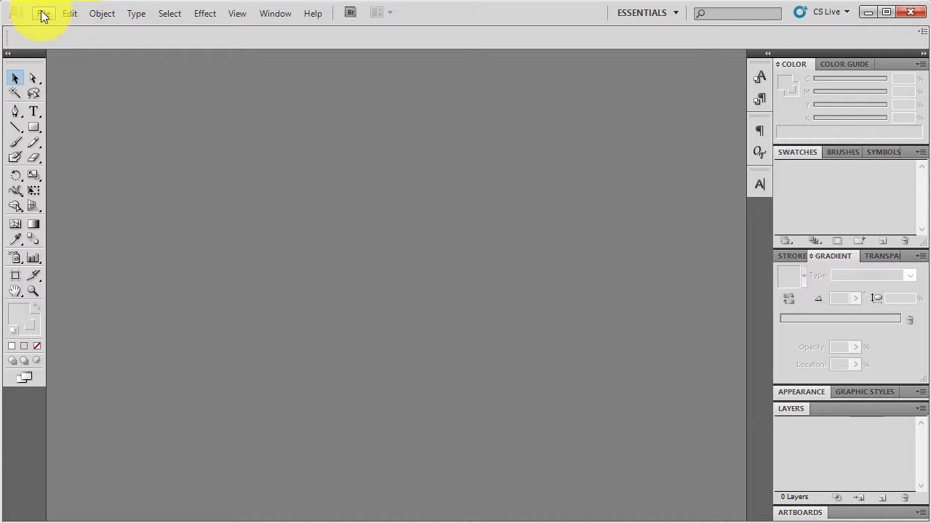
- Open smart shop_package_000699_BLUE from the package's AI folder by dropping the file from File Explorer into Illustrator
{"action": "key", "text": "alt+Tab"}
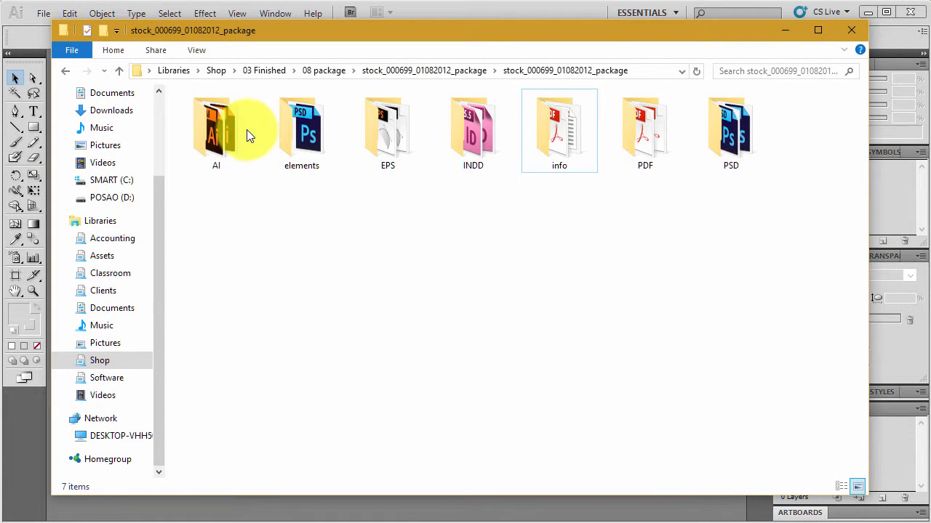
{"action": "double_click", "coordinate": [246, 128]}
{"action": "left_click", "coordinate": [229, 113]}
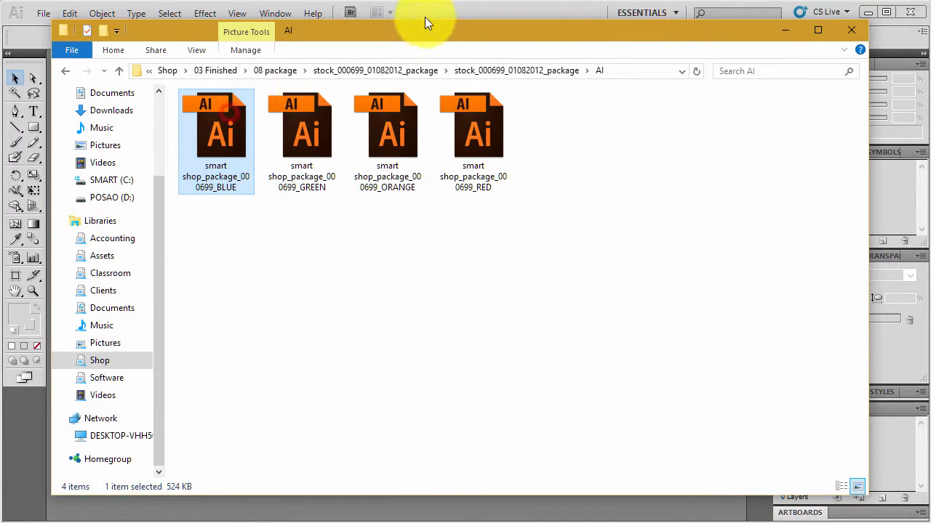
{"action": "left_click_drag", "start_coordinate": [424, 22], "coordinate": [742, 76]}
{"action": "left_click_drag", "start_coordinate": [545, 191], "coordinate": [255, 199]}
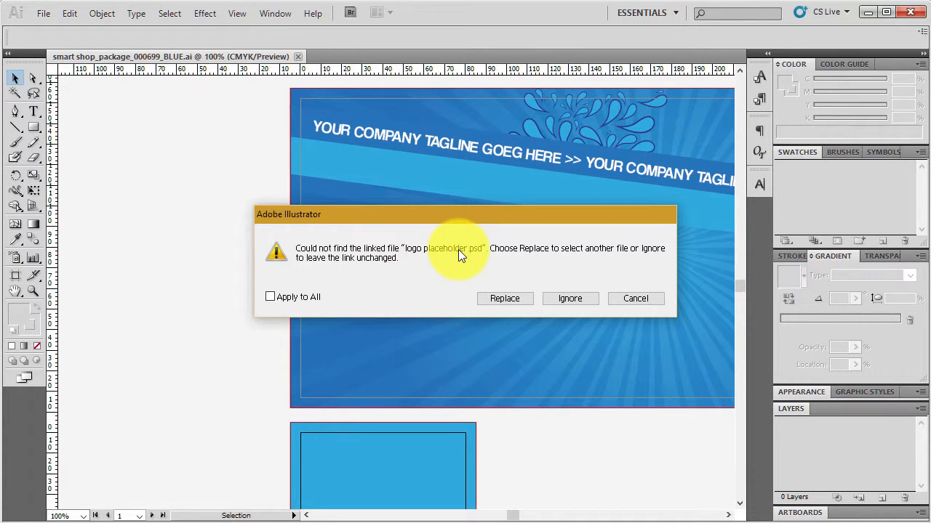
{"action": "key", "text": "alt+Tab"}
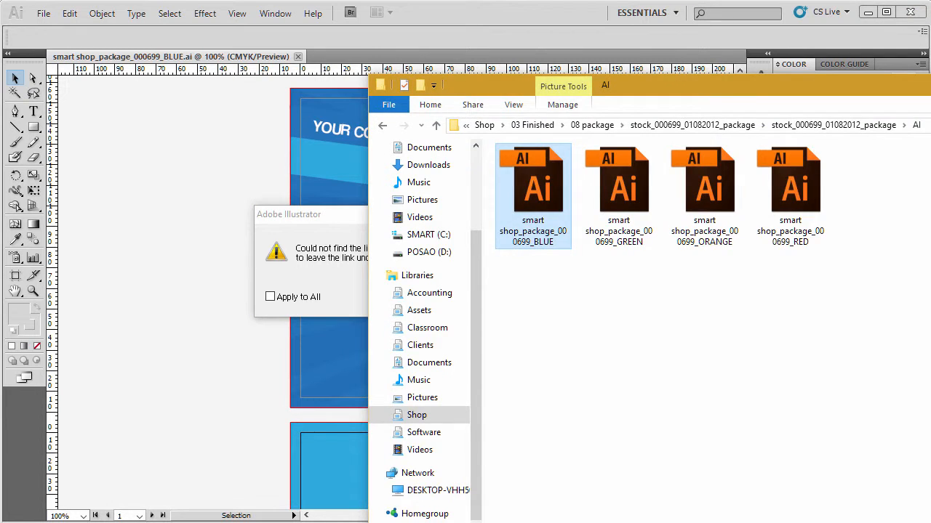
{"action": "key", "text": "alt+Tab"}
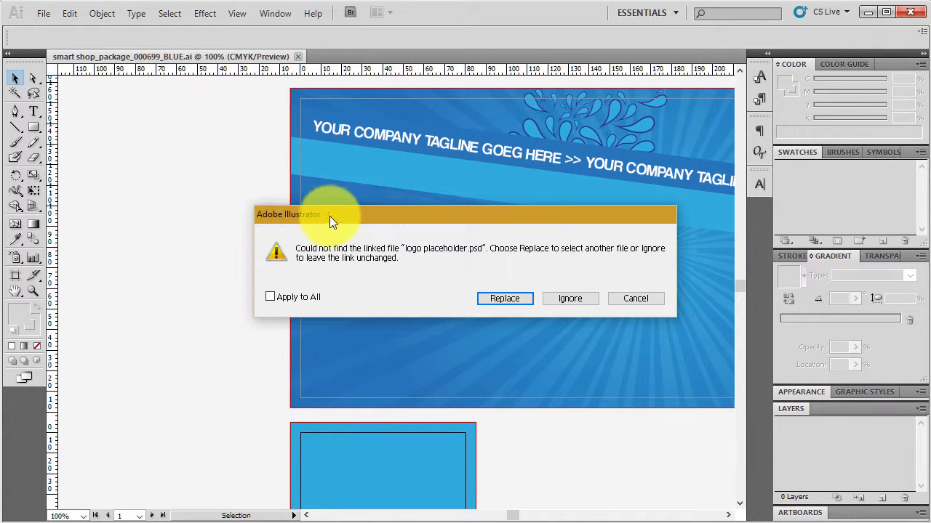
{"action": "left_click_drag", "start_coordinate": [338, 214], "coordinate": [330, 174]}
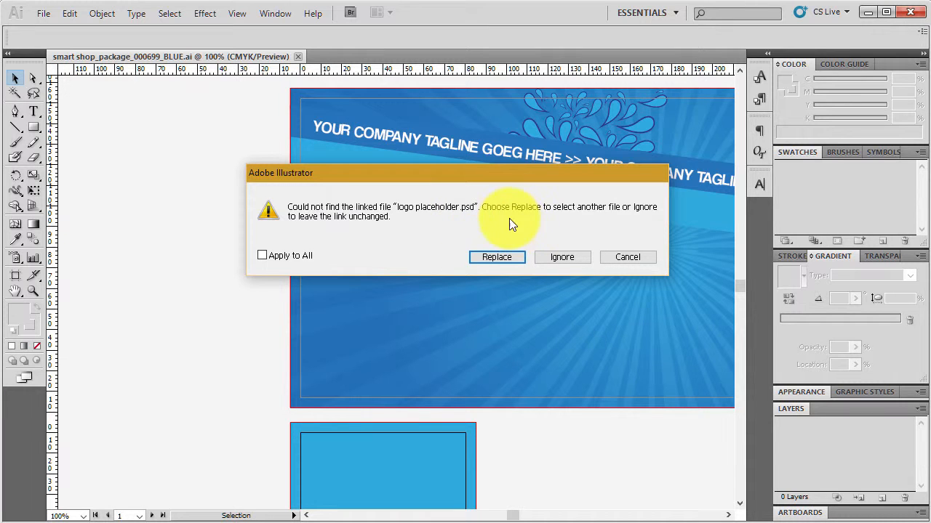
- Choose to replace the missing logo placeholder.psd link and browse the Shop library to 03 Finished > 08 package
{"action": "left_click", "coordinate": [511, 259]}
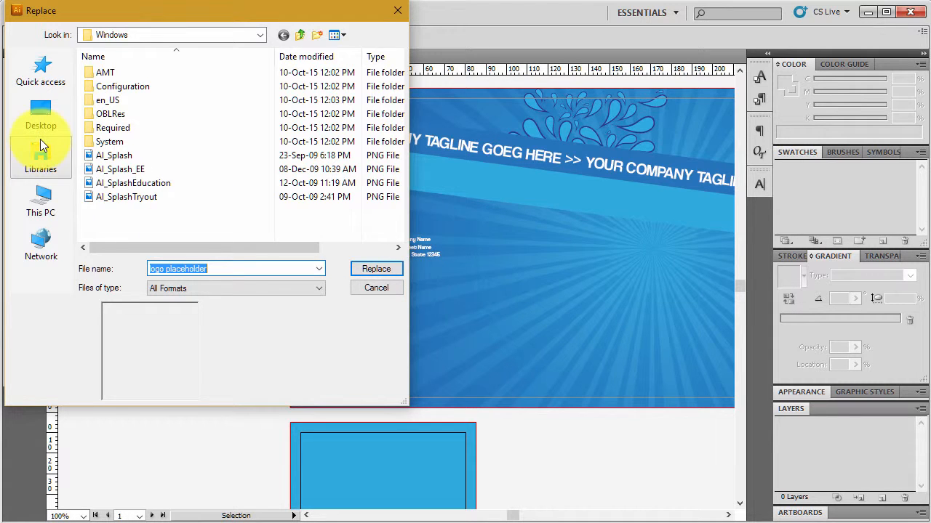
{"action": "left_click", "coordinate": [42, 156]}
{"action": "scroll", "coordinate": [161, 222], "scroll_direction": "down", "scroll_amount": 3}
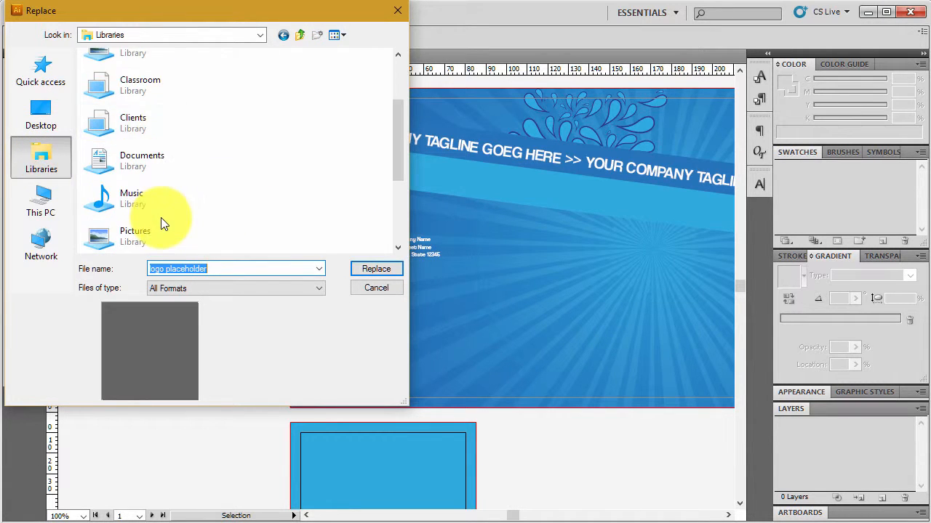
{"action": "scroll", "coordinate": [160, 219], "scroll_direction": "down", "scroll_amount": 2}
{"action": "double_click", "coordinate": [171, 169]}
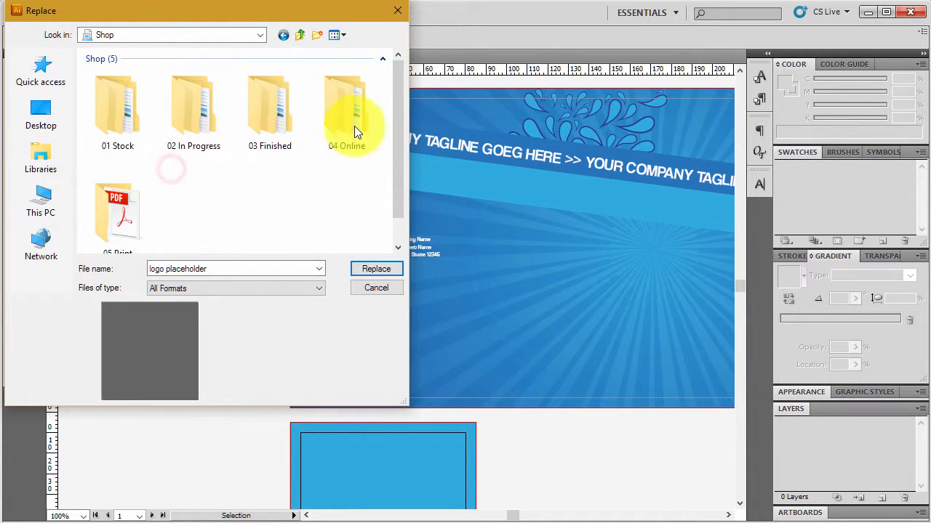
{"action": "double_click", "coordinate": [254, 108]}
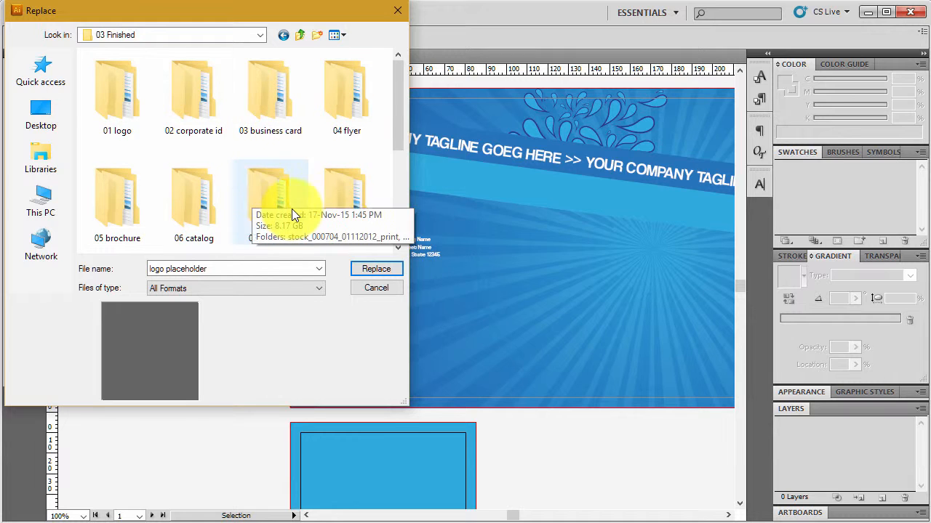
{"action": "scroll", "coordinate": [293, 215], "scroll_direction": "down", "scroll_amount": 2}
{"action": "double_click", "coordinate": [340, 102]}
- Relink the missing image to the logo placeholder file in the elements folder of stock_000699_01082012_package
{"action": "left_click", "coordinate": [121, 108]}
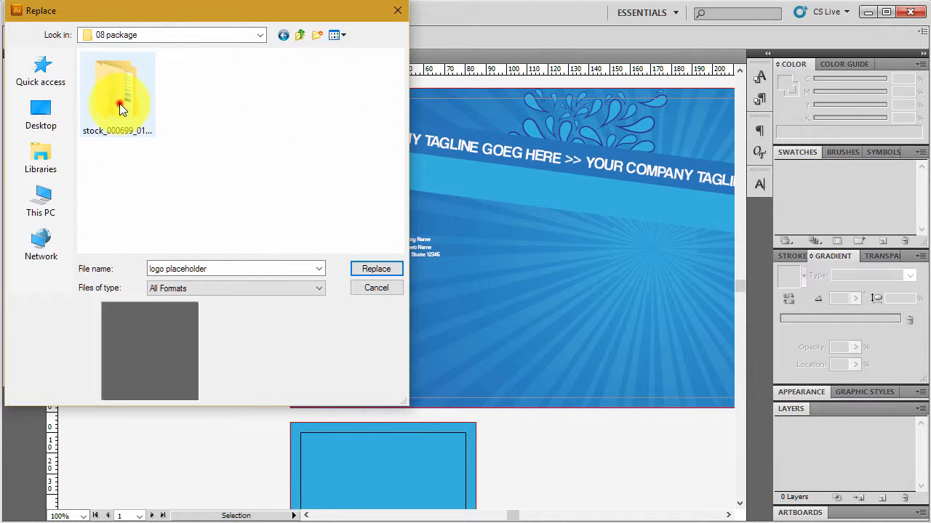
{"action": "double_click", "coordinate": [122, 107]}
{"action": "double_click", "coordinate": [278, 110]}
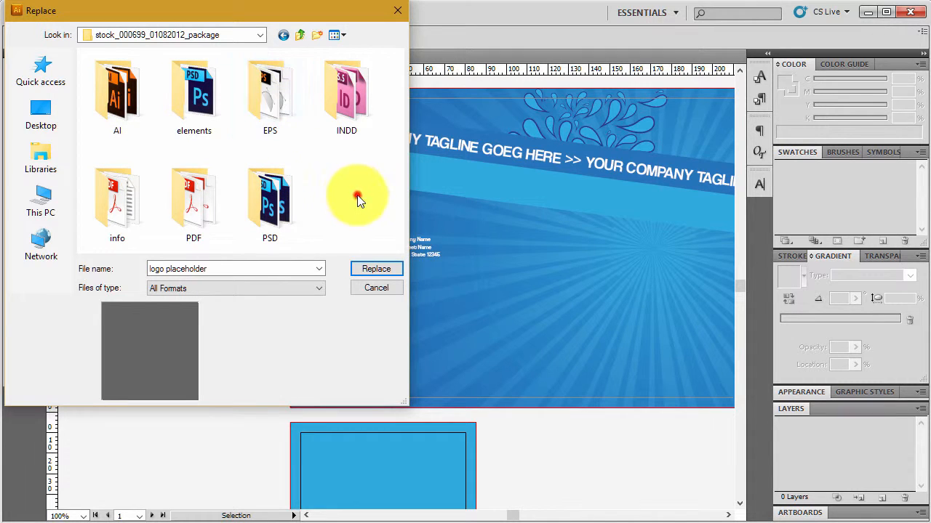
{"action": "double_click", "coordinate": [210, 100]}
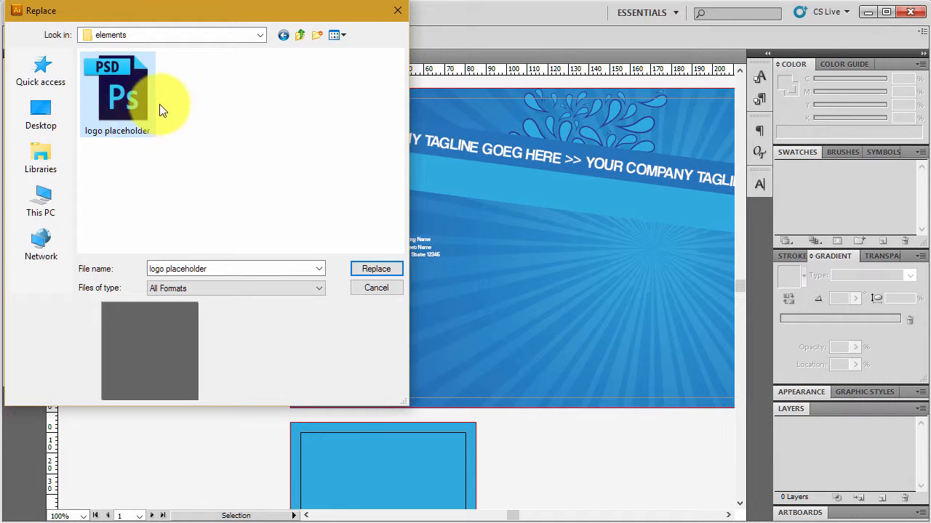
{"action": "left_click", "coordinate": [384, 269]}
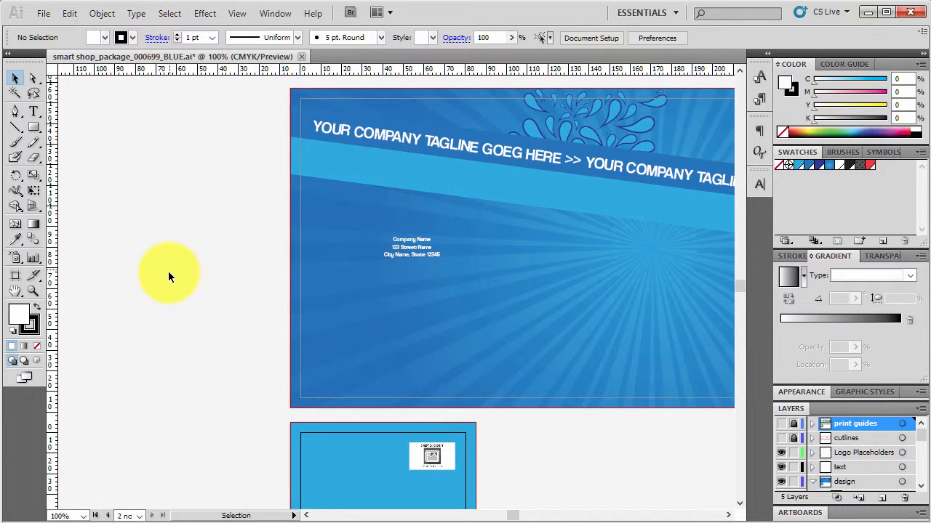
{"action": "scroll", "coordinate": [166, 274], "scroll_direction": "down", "scroll_amount": 2}
{"action": "scroll", "coordinate": [529, 344], "scroll_direction": "up", "scroll_amount": 1}
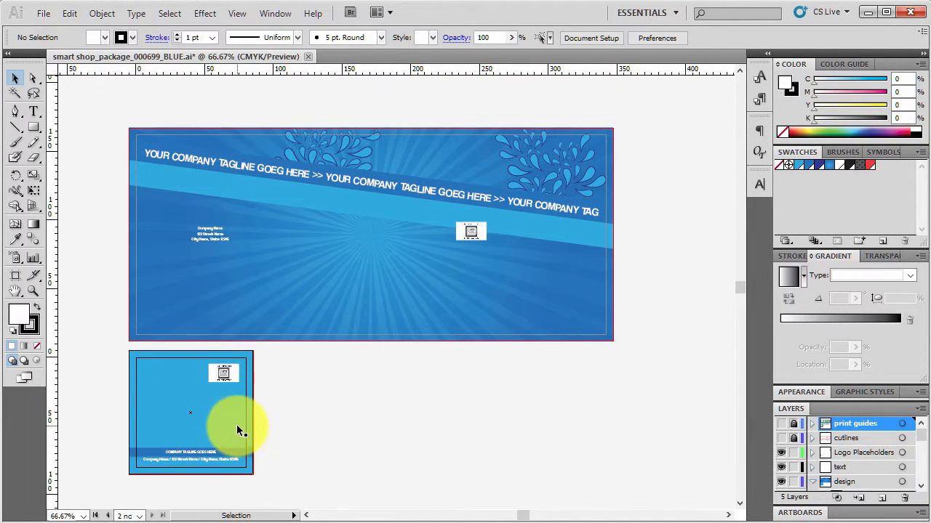
{"action": "left_click", "coordinate": [235, 402]}
{"action": "left_click", "coordinate": [281, 410]}
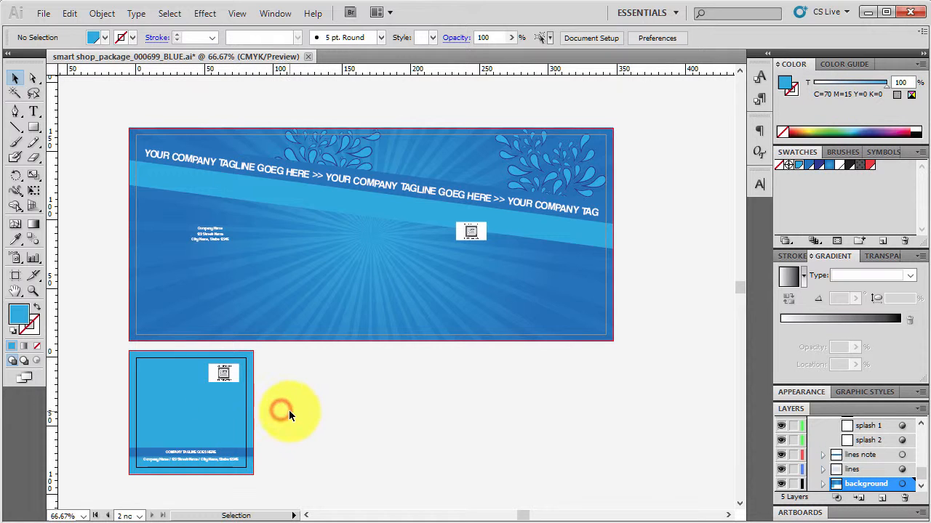
- Float the Layers panel over the canvas and collapse the design layer so only the main layers are listed
{"action": "scroll", "coordinate": [863, 460], "scroll_direction": "up", "scroll_amount": 5}
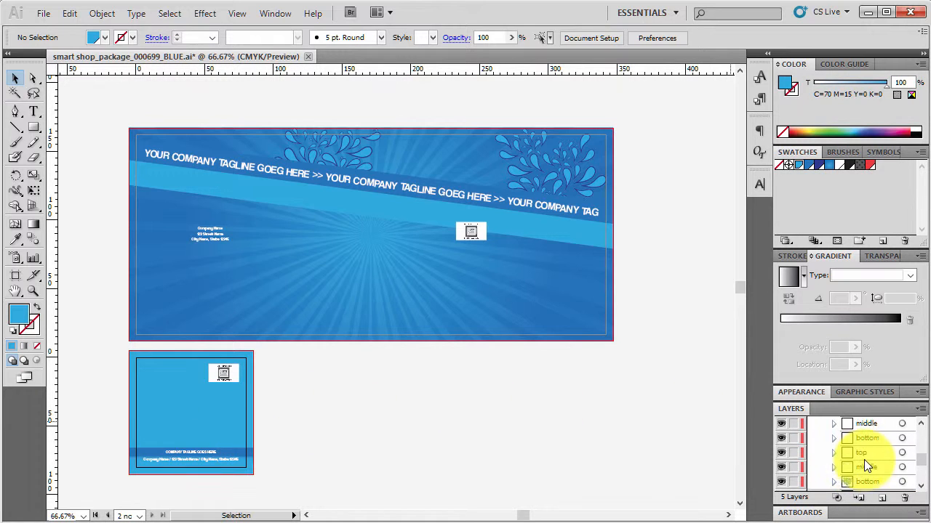
{"action": "left_click", "coordinate": [822, 467]}
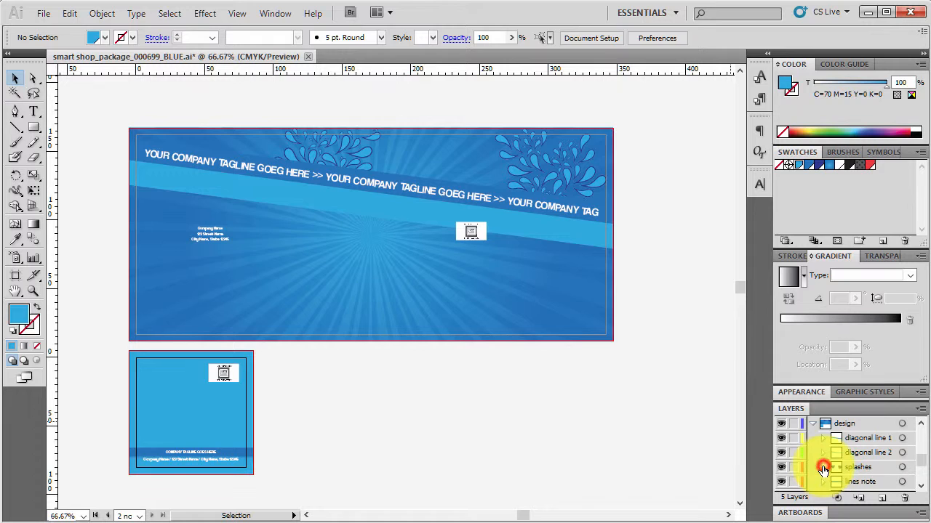
{"action": "left_click_drag", "start_coordinate": [793, 408], "coordinate": [645, 230]}
{"action": "left_click", "coordinate": [663, 306]}
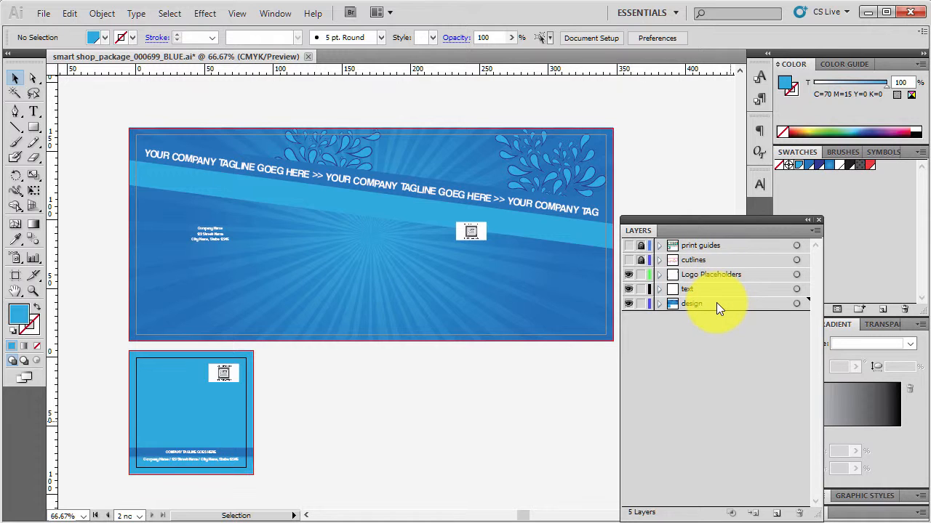
- Preview the print guides layer briefly and leave only the cutlines layer visible, hiding Logo Placeholders, text and design
{"action": "left_click", "coordinate": [629, 246]}
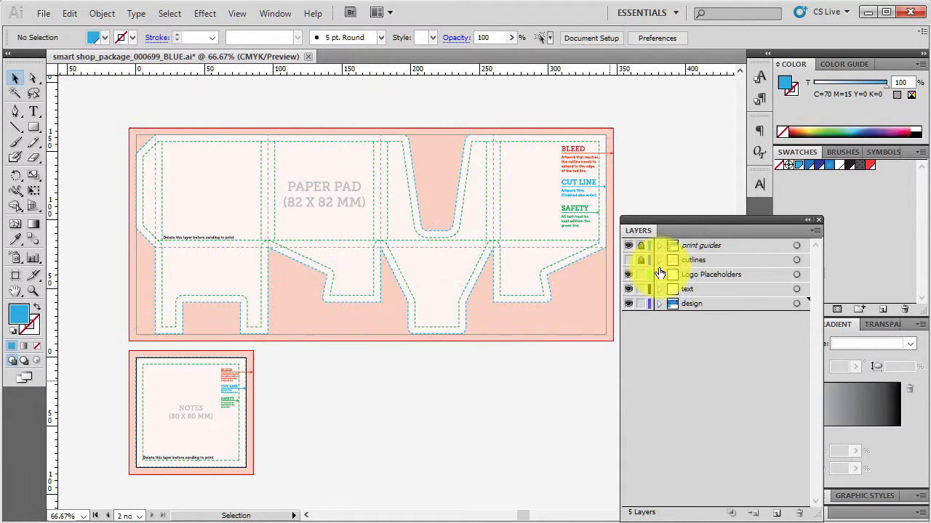
{"action": "left_click", "coordinate": [630, 247]}
{"action": "left_click_drag", "start_coordinate": [629, 246], "coordinate": [630, 281]}
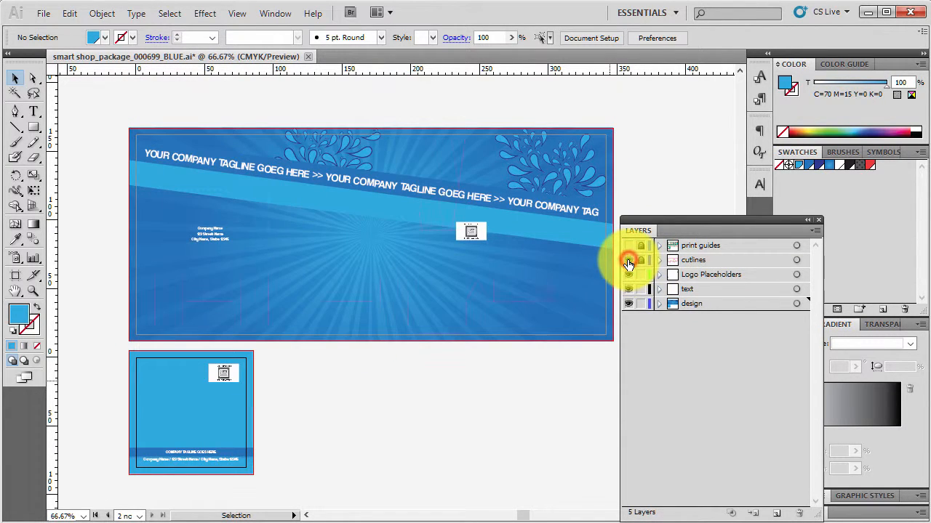
{"action": "left_click", "coordinate": [628, 274]}
{"action": "left_click", "coordinate": [628, 289]}
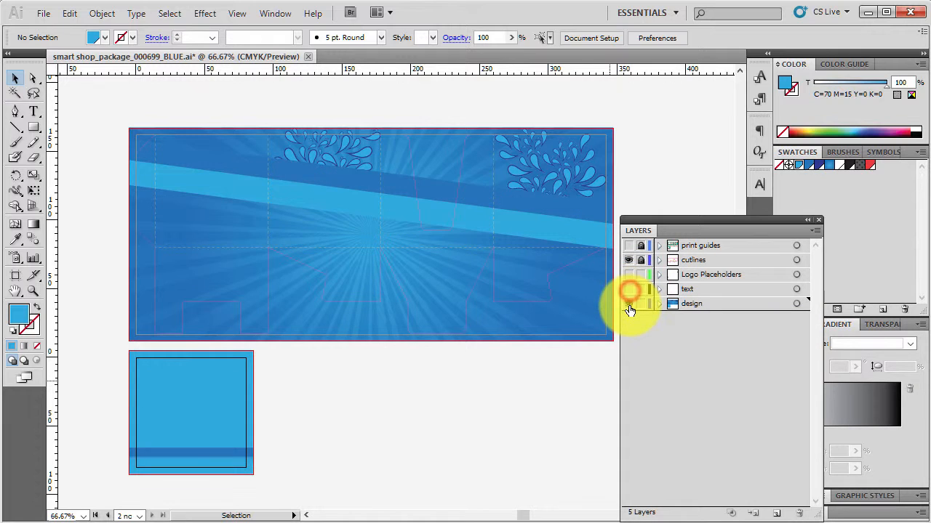
{"action": "left_click", "coordinate": [629, 304]}
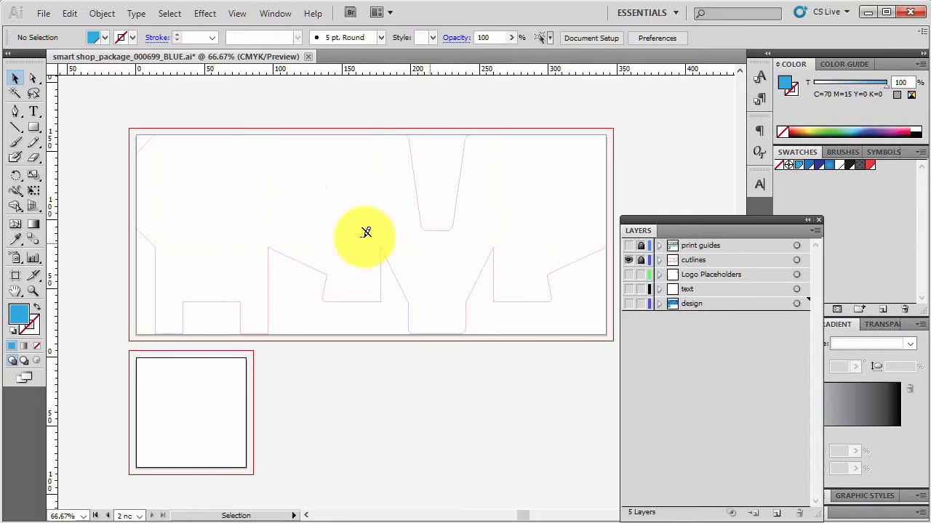
- Examine the magenta cut lines and yellow dashed fold lines of the paper pad, and select the cutlines layer
{"action": "scroll", "coordinate": [311, 222], "scroll_direction": "up", "scroll_amount": 7}
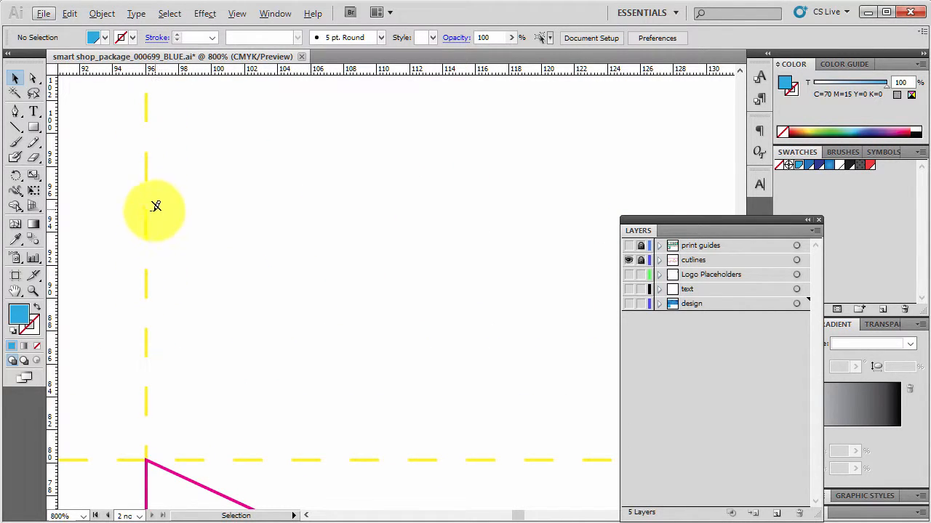
{"action": "scroll", "coordinate": [181, 289], "scroll_direction": "down", "scroll_amount": 5}
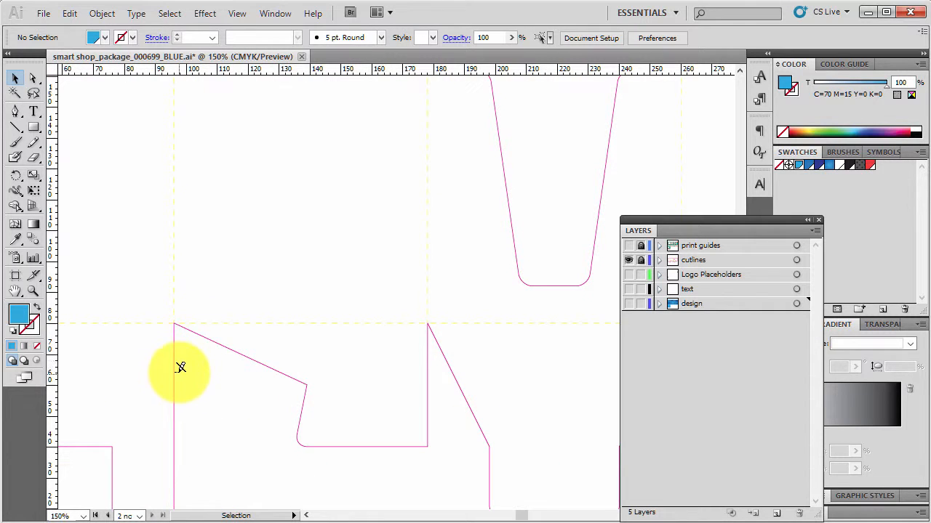
{"action": "scroll", "coordinate": [306, 314], "scroll_direction": "down", "scroll_amount": 3}
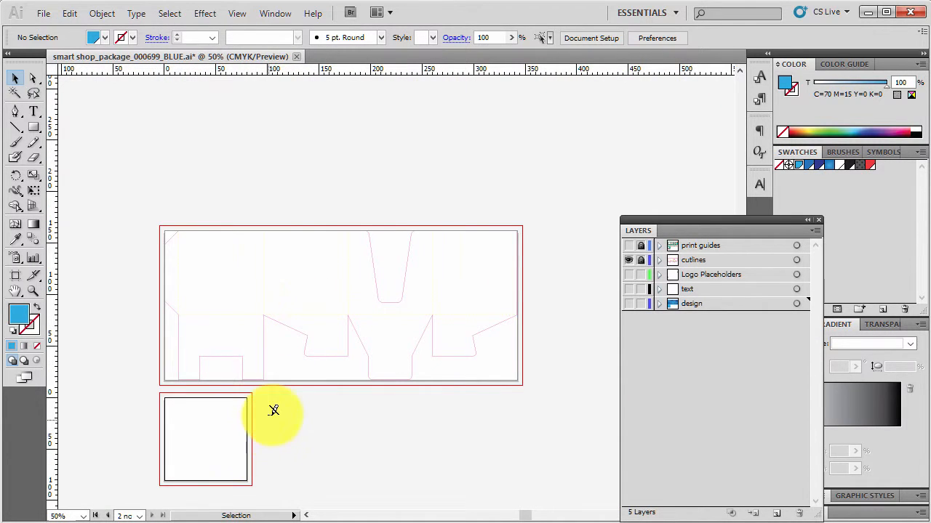
{"action": "scroll", "coordinate": [273, 411], "scroll_direction": "up", "scroll_amount": 2}
{"action": "scroll", "coordinate": [477, 342], "scroll_direction": "down", "scroll_amount": 2}
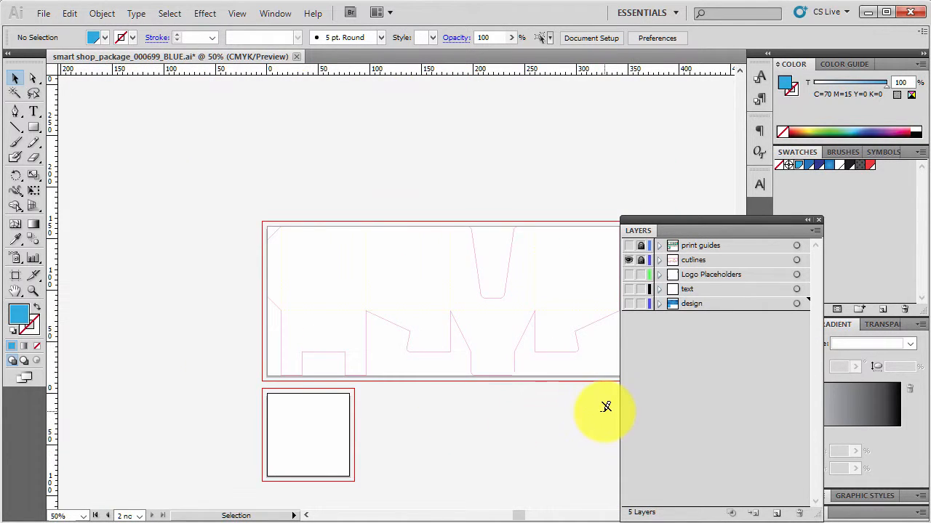
{"action": "scroll", "coordinate": [606, 406], "scroll_direction": "up", "scroll_amount": 1}
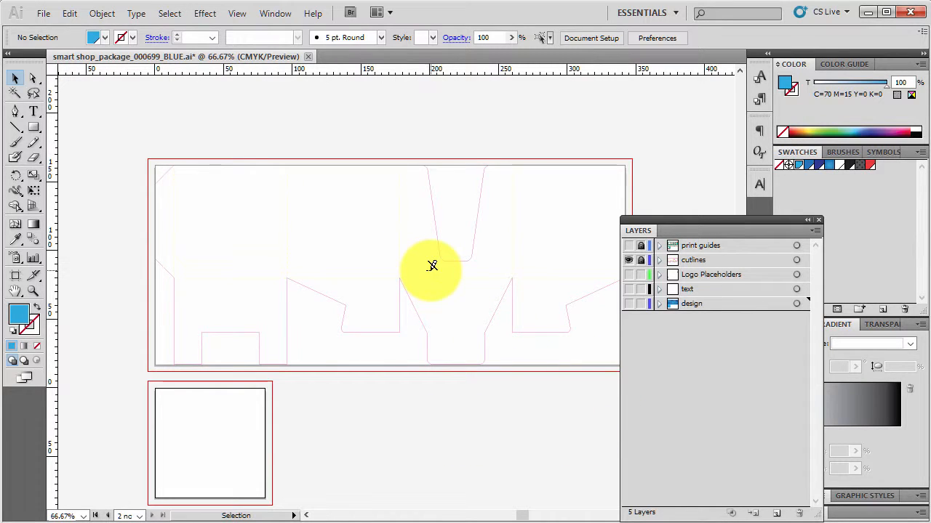
{"action": "left_click", "coordinate": [688, 260]}
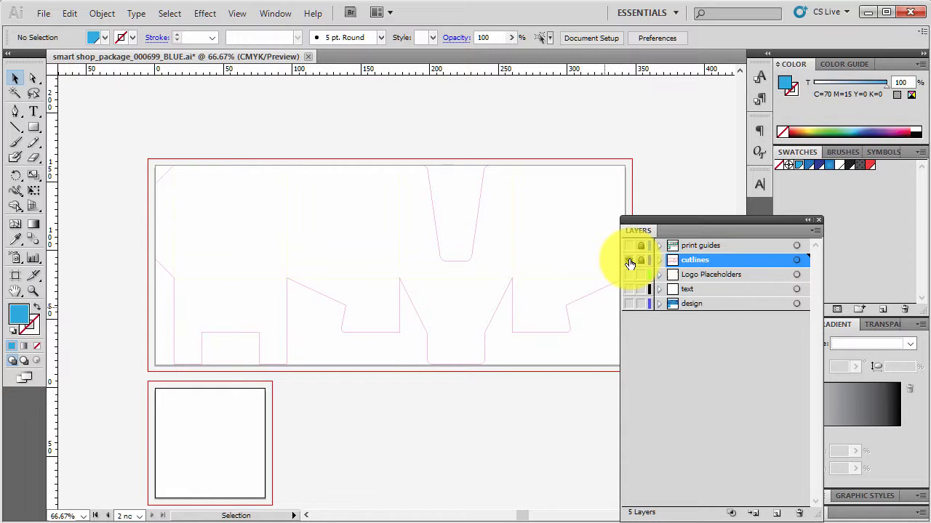
- Show the design and Logo Placeholders layers again, making Logo Placeholders the active layer
{"action": "left_click", "coordinate": [628, 304]}
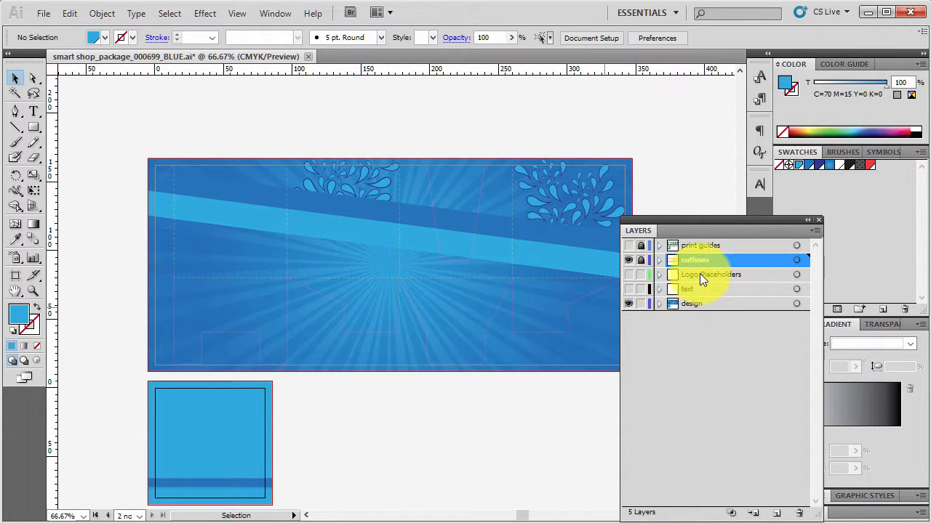
{"action": "left_click", "coordinate": [700, 274]}
{"action": "left_click", "coordinate": [629, 274]}
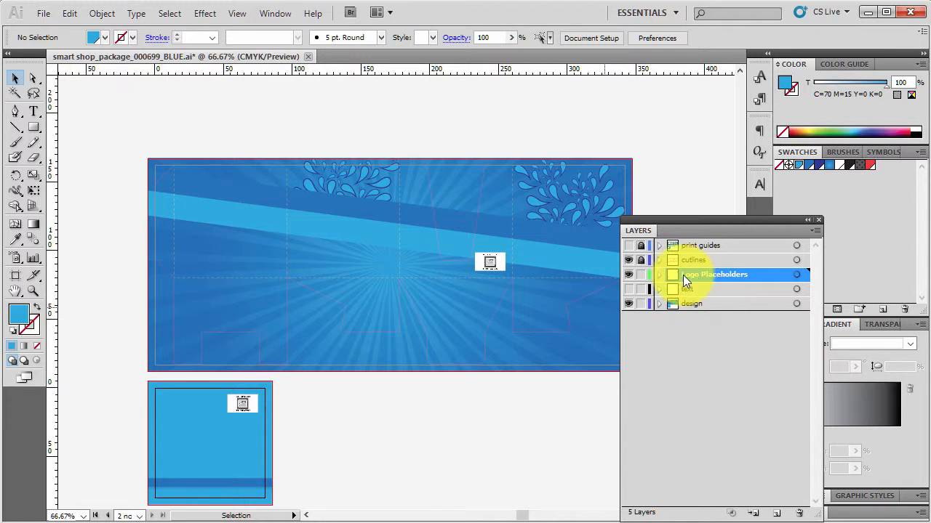
- Inspect the linked logo placeholder on the large paper pad artboard up close and leave it selected
{"action": "left_click", "coordinate": [487, 262]}
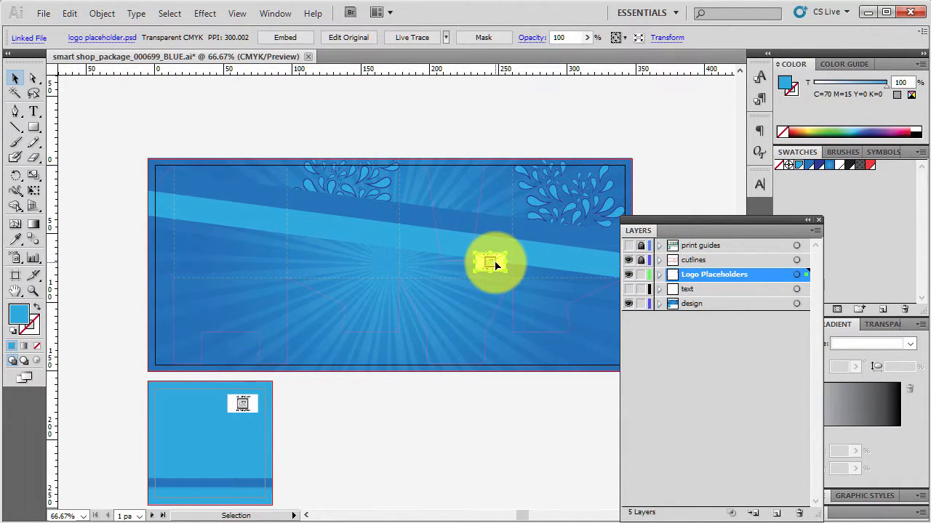
{"action": "scroll", "coordinate": [496, 266], "scroll_direction": "up", "scroll_amount": 2}
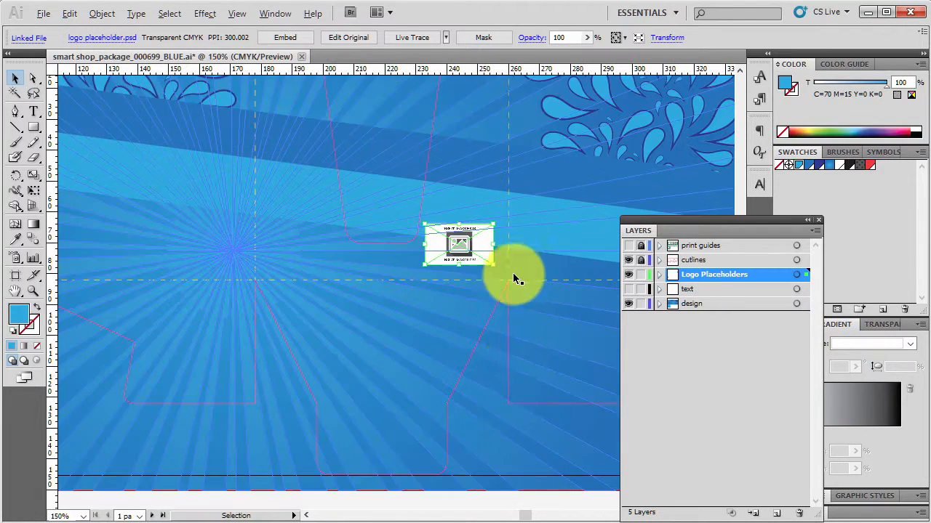
{"action": "scroll", "coordinate": [499, 374], "scroll_direction": "down", "scroll_amount": 1}
{"action": "left_click", "coordinate": [526, 476]}
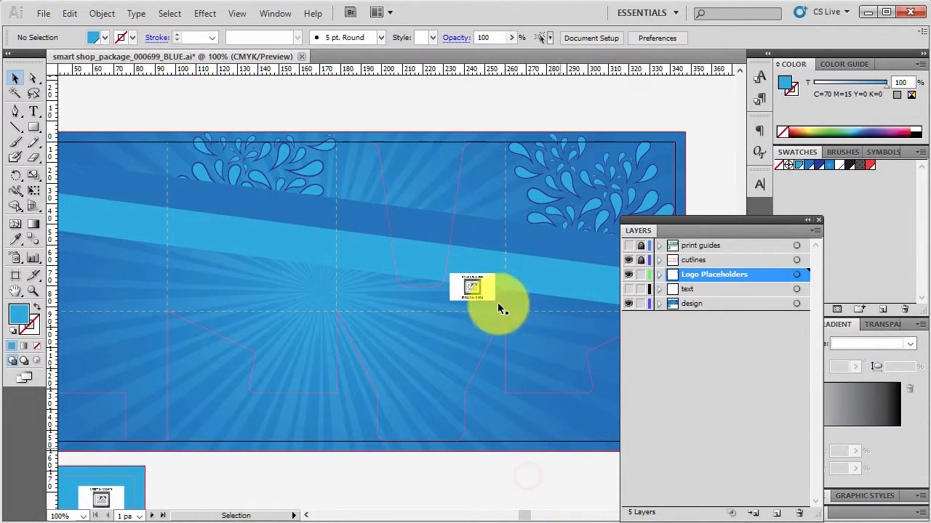
{"action": "left_click", "coordinate": [476, 284]}
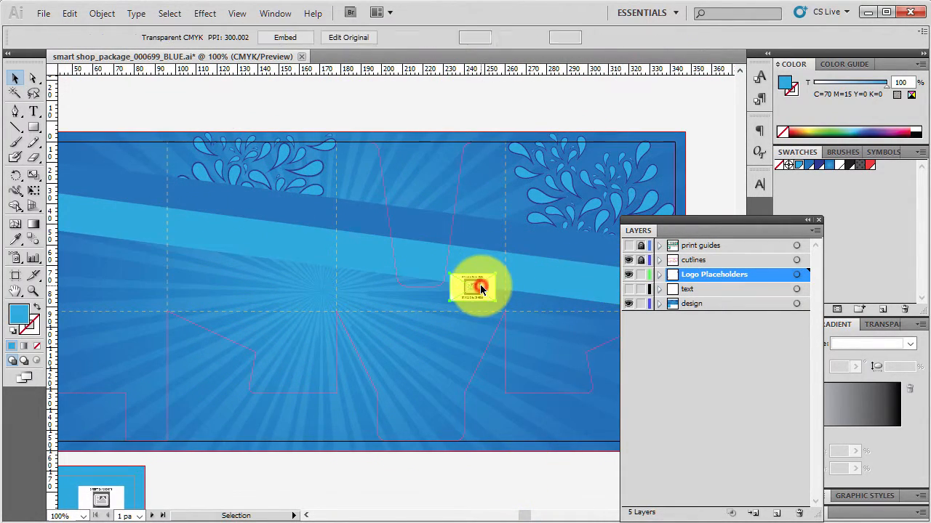
- Expand the Logo Placeholders layer, select the linked logo on the large artboard and open its original file in Photoshop
{"action": "left_click", "coordinate": [506, 474]}
{"action": "left_click", "coordinate": [660, 275]}
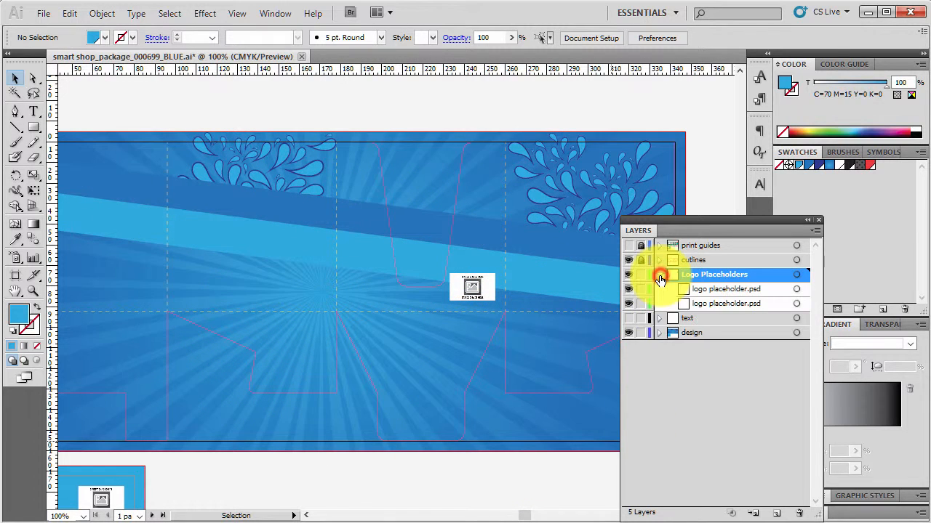
{"action": "left_click", "coordinate": [703, 290]}
{"action": "left_click", "coordinate": [474, 287]}
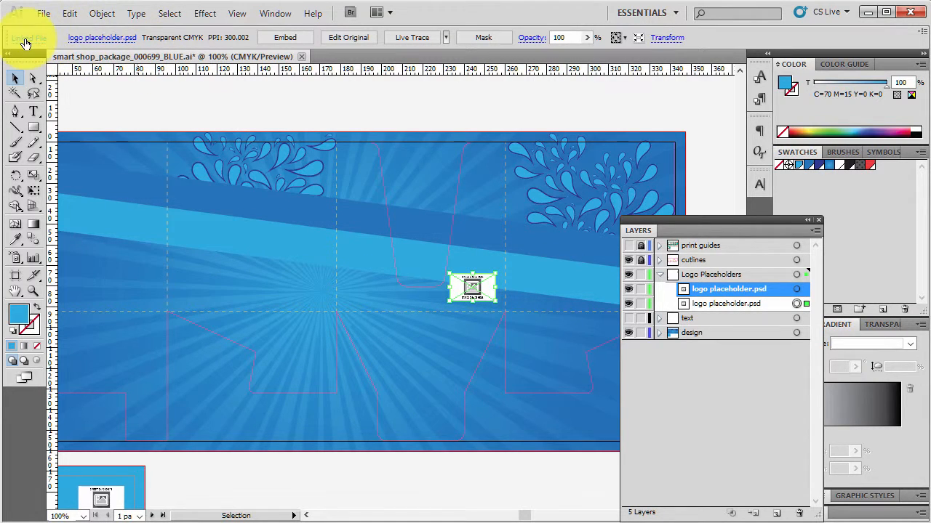
{"action": "left_click", "coordinate": [110, 45]}
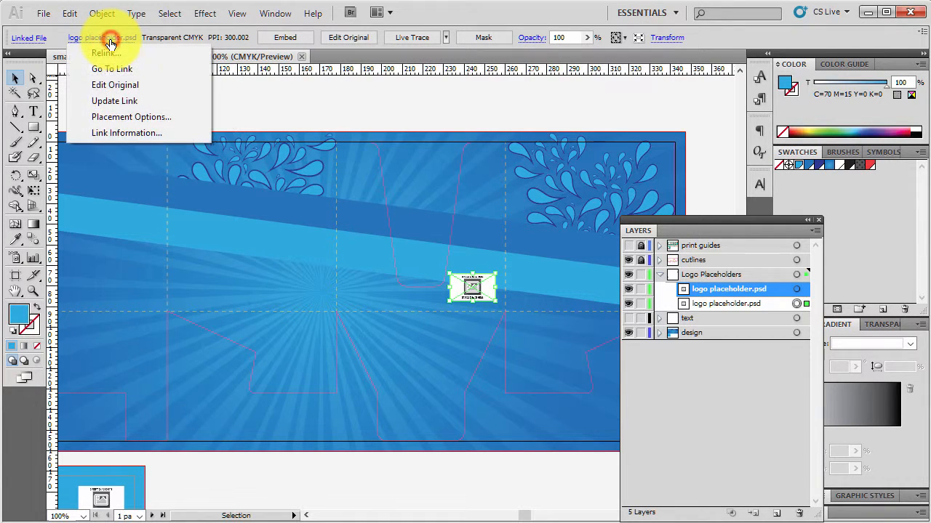
{"action": "left_click", "coordinate": [131, 89]}
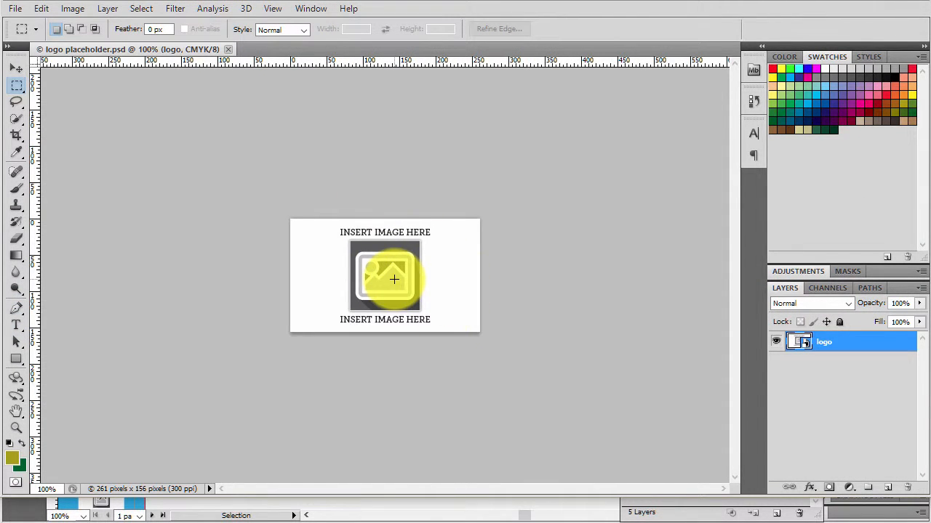
- Add a new empty layer above the logo layer and hide the logo layer
{"action": "left_click", "coordinate": [16, 68]}
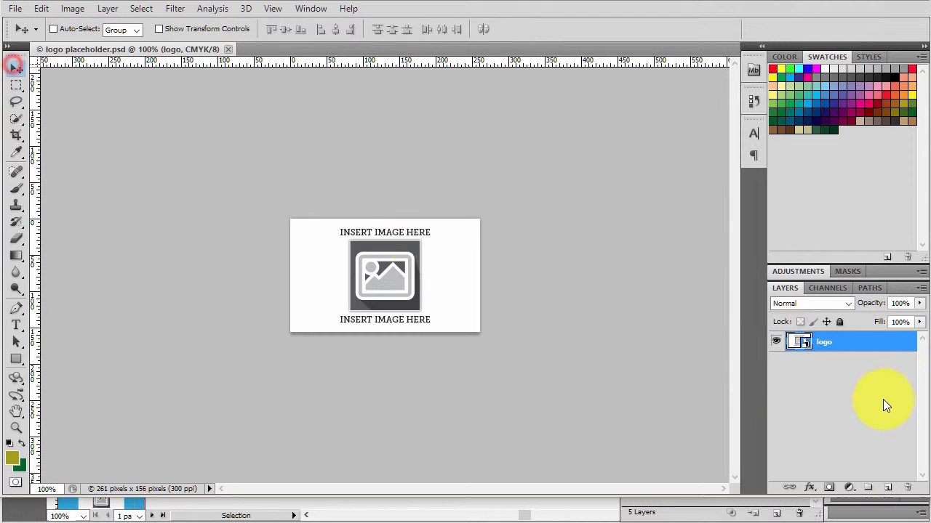
{"action": "left_click", "coordinate": [886, 489]}
{"action": "left_click", "coordinate": [775, 362]}
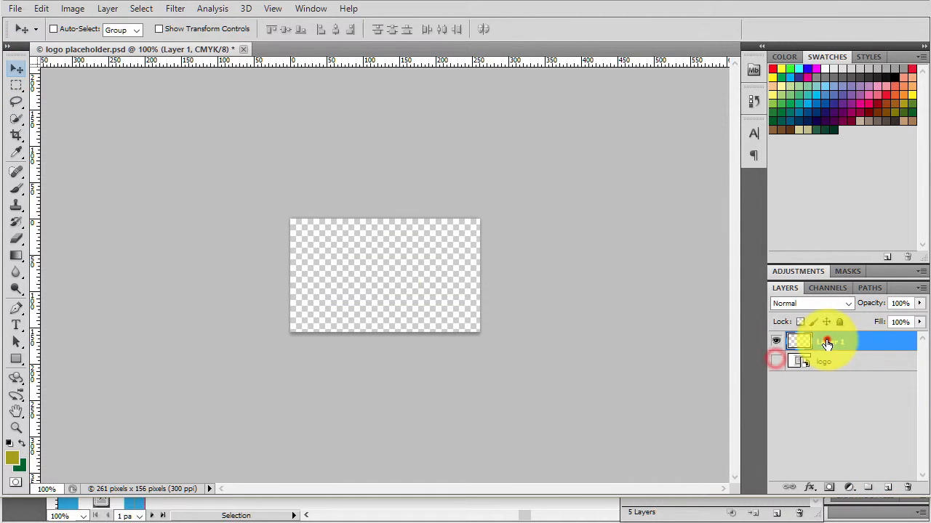
{"action": "left_click", "coordinate": [829, 341]}
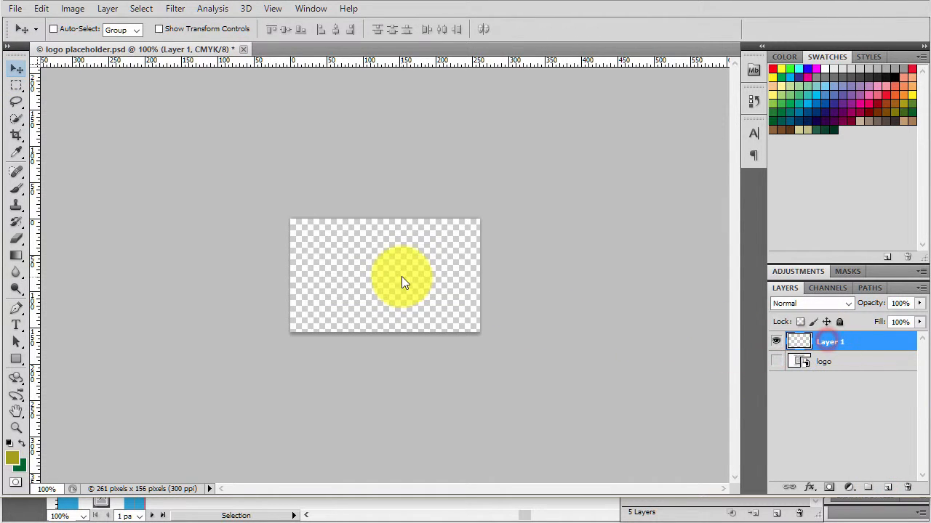
- Add the text SMART at 18.9 pt and move it to about the middle of the canvas
{"action": "left_click", "coordinate": [16, 188]}
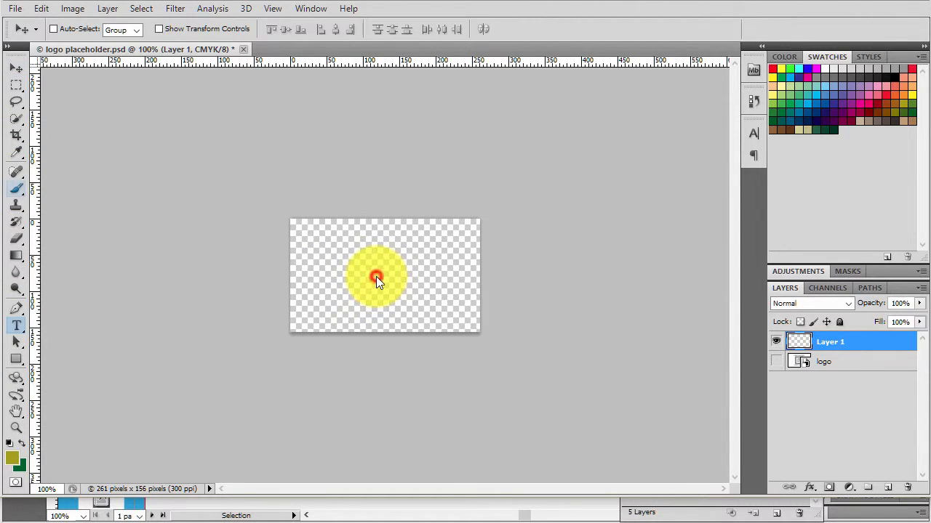
{"action": "left_click", "coordinate": [367, 274]}
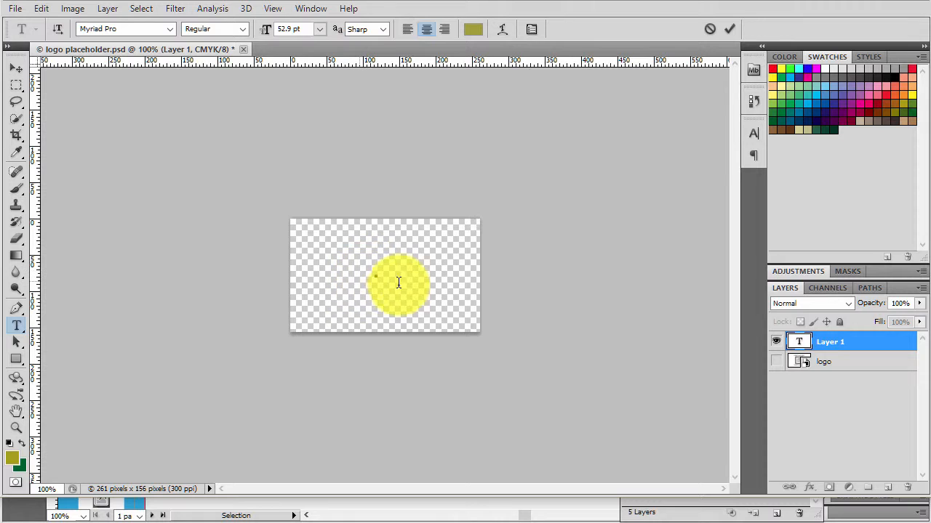
{"action": "type", "text": "SMART"}
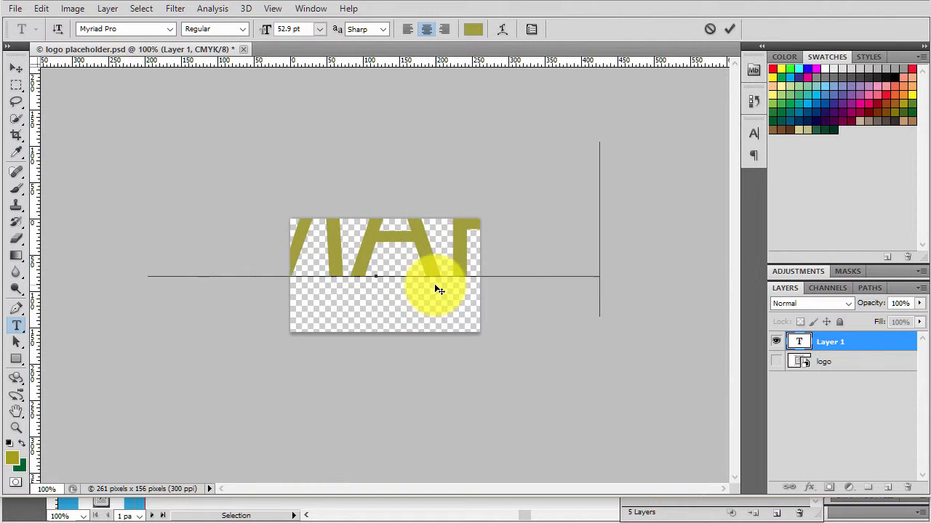
{"action": "key", "text": "ctrl+a"}
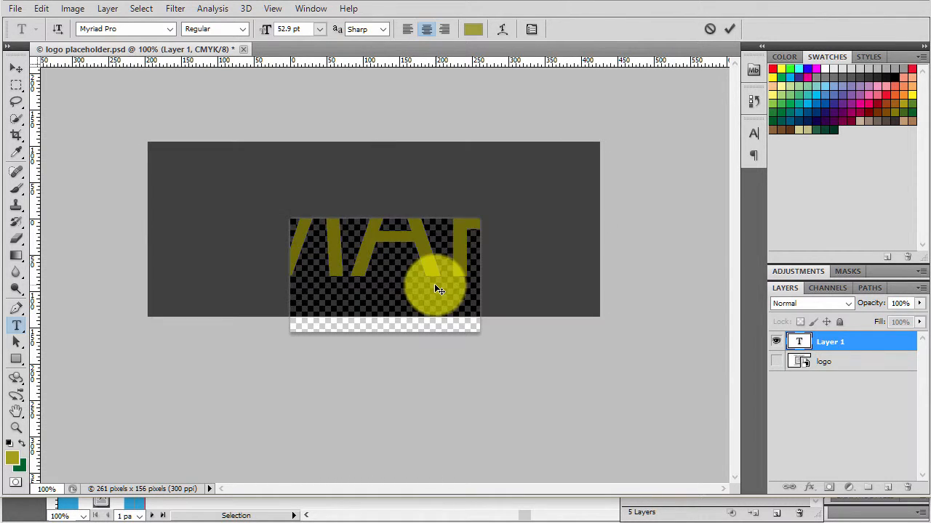
{"action": "left_click", "coordinate": [298, 27]}
{"action": "scroll", "coordinate": [301, 29], "scroll_direction": "down", "scroll_amount": 20}
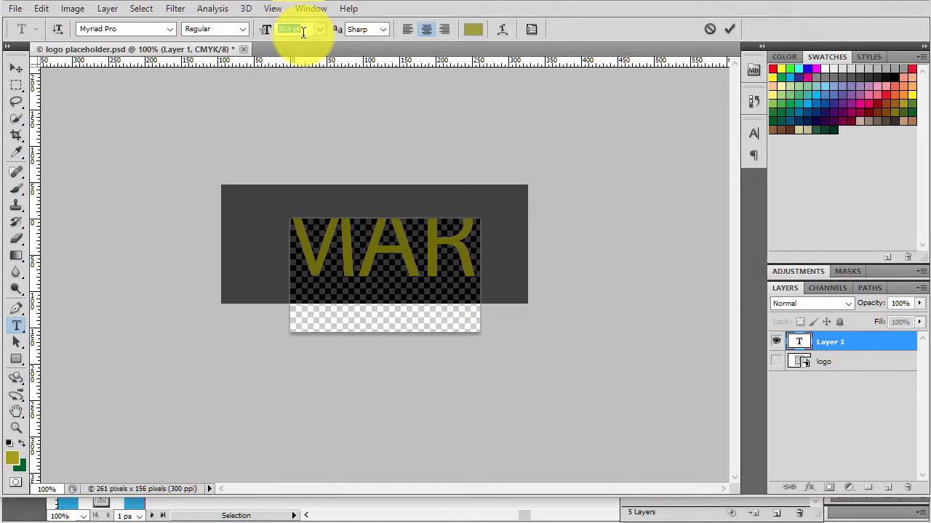
{"action": "scroll", "coordinate": [304, 30], "scroll_direction": "down", "scroll_amount": 10}
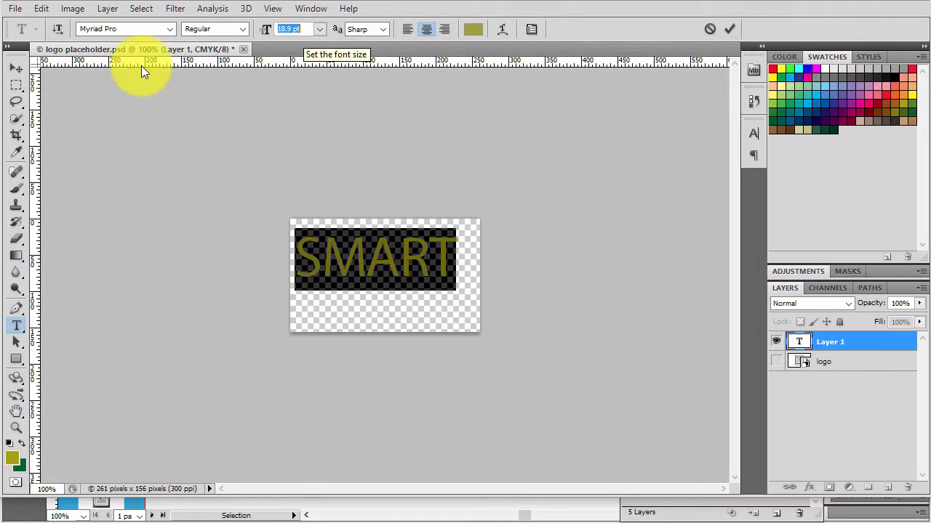
{"action": "left_click", "coordinate": [16, 68]}
{"action": "left_click_drag", "start_coordinate": [412, 254], "coordinate": [421, 270]}
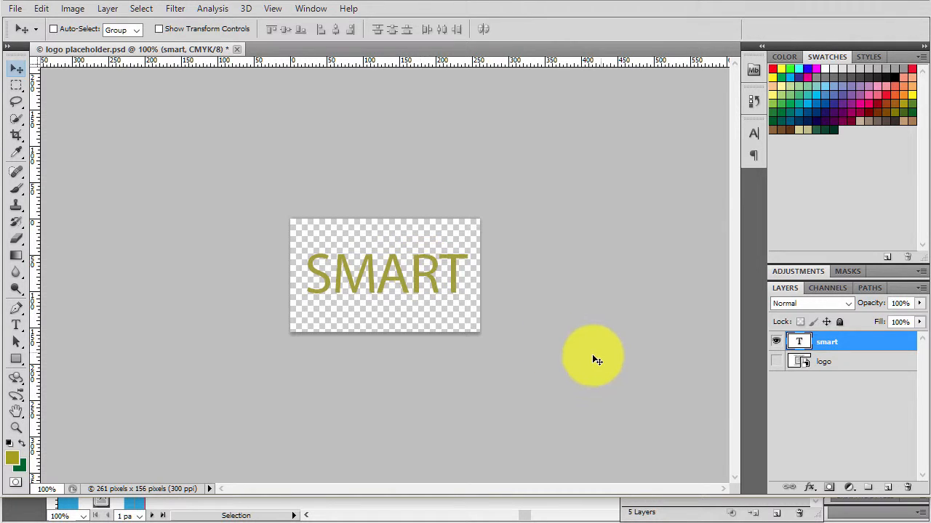
- Save and close logo placeholder.psd, and update the modified links in the Illustrator package document
{"action": "key", "text": "ctrl+s"}
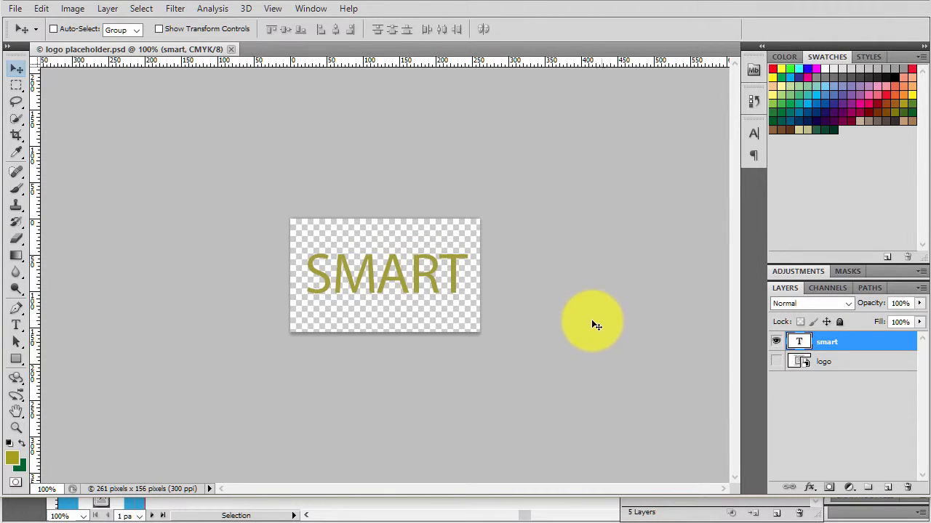
{"action": "left_click", "coordinate": [232, 49]}
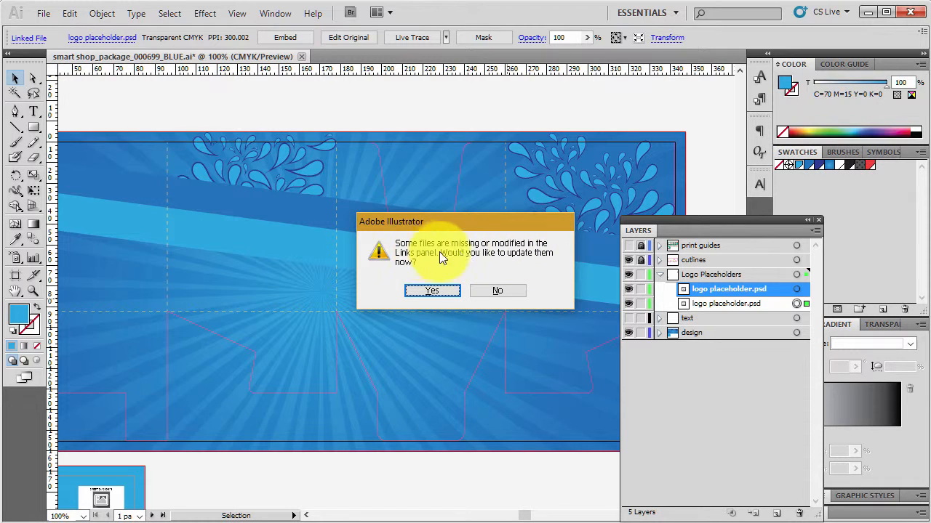
{"action": "left_click", "coordinate": [433, 292]}
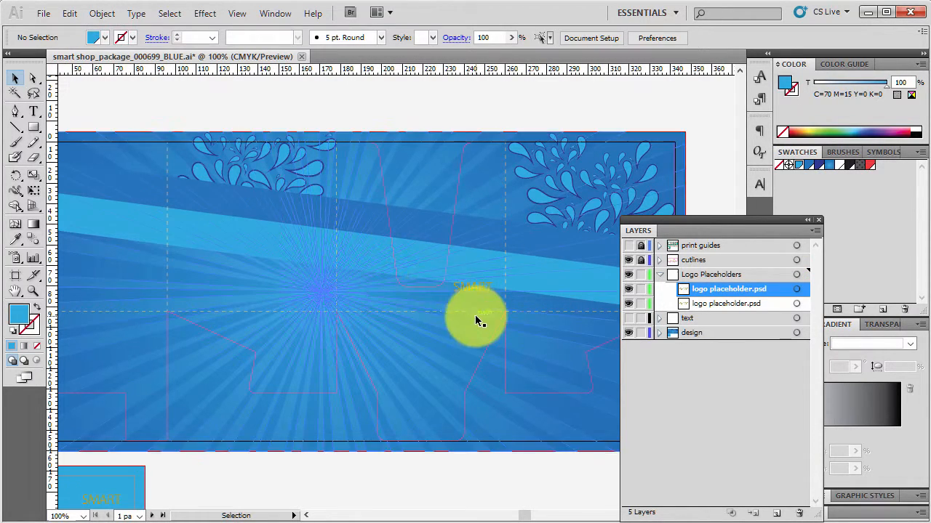
{"action": "scroll", "coordinate": [475, 315], "scroll_direction": "down", "scroll_amount": 4}
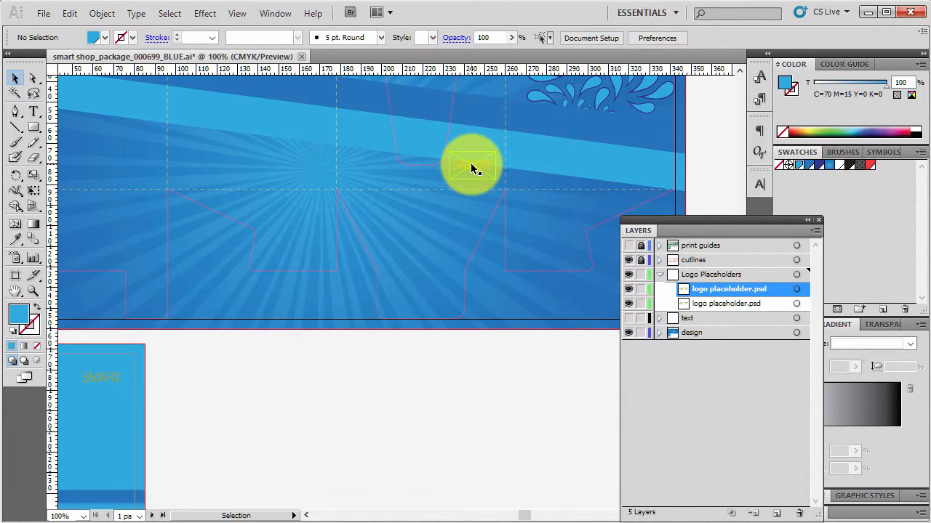
{"action": "scroll", "coordinate": [420, 447], "scroll_direction": "up", "scroll_amount": 1}
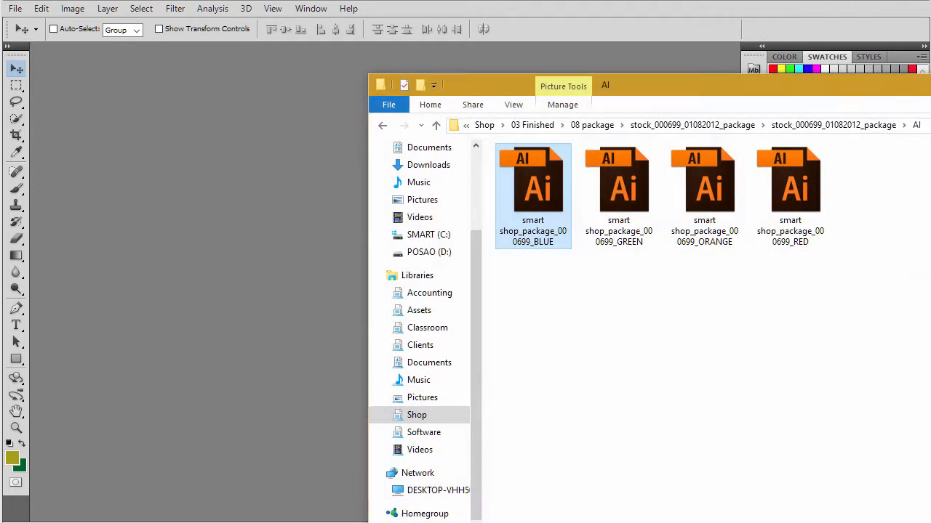
- Open logo placeholder.psd from the package's elements folder in Photoshop
{"action": "left_click", "coordinate": [823, 122]}
{"action": "double_click", "coordinate": [592, 178]}
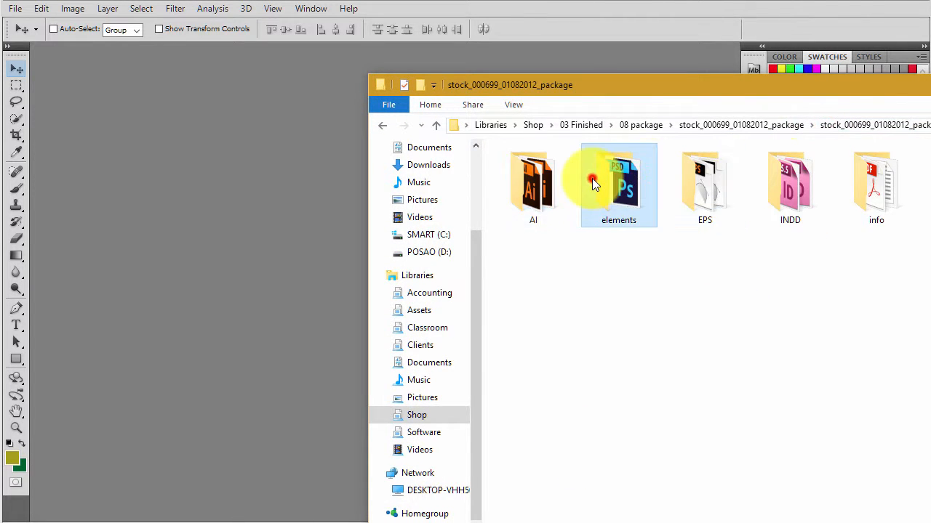
{"action": "left_click", "coordinate": [552, 183]}
{"action": "left_click_drag", "start_coordinate": [534, 184], "coordinate": [238, 162]}
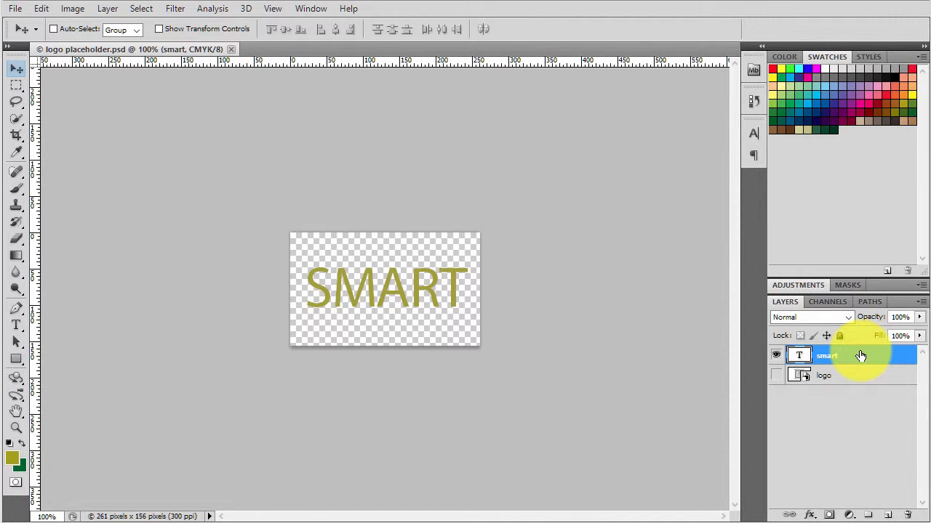
- Delete the smart text layer and choose smart_logo_17052015 from the 01 Corporate ID folder as the file to place
{"action": "left_click_drag", "start_coordinate": [860, 355], "coordinate": [908, 514]}
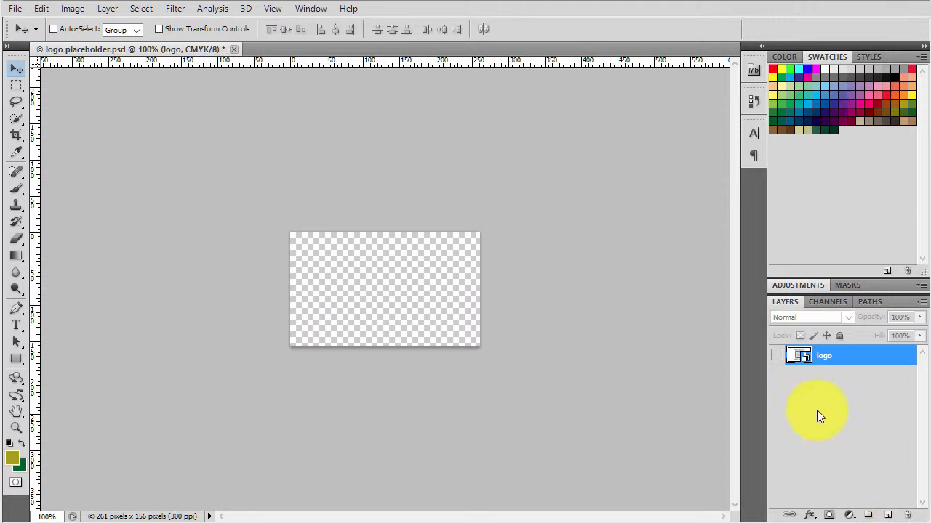
{"action": "left_click", "coordinate": [16, 9]}
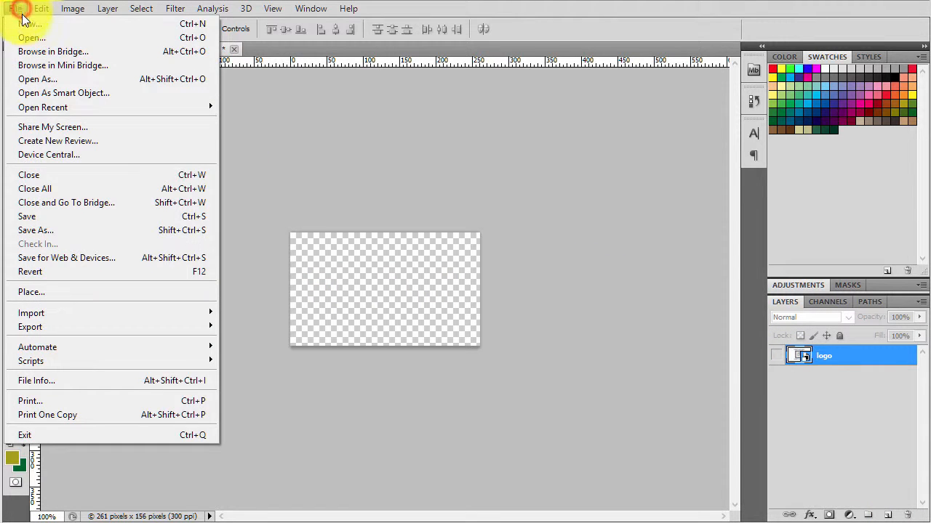
{"action": "left_click", "coordinate": [65, 291]}
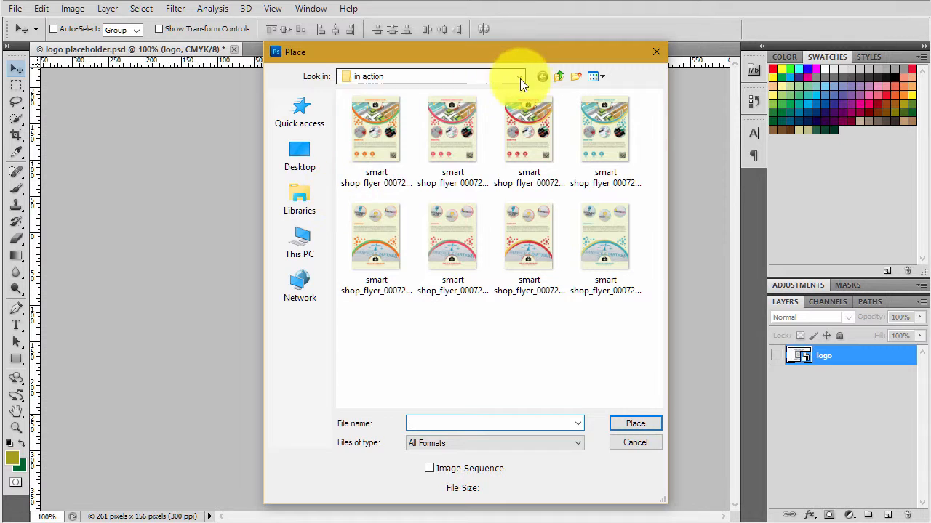
{"action": "left_click", "coordinate": [513, 74]}
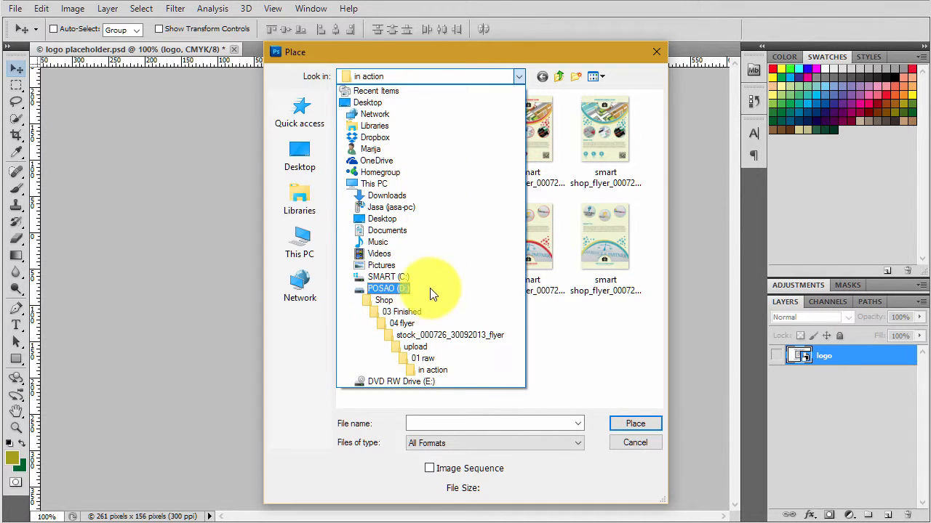
{"action": "left_click", "coordinate": [410, 125]}
{"action": "double_click", "coordinate": [416, 101]}
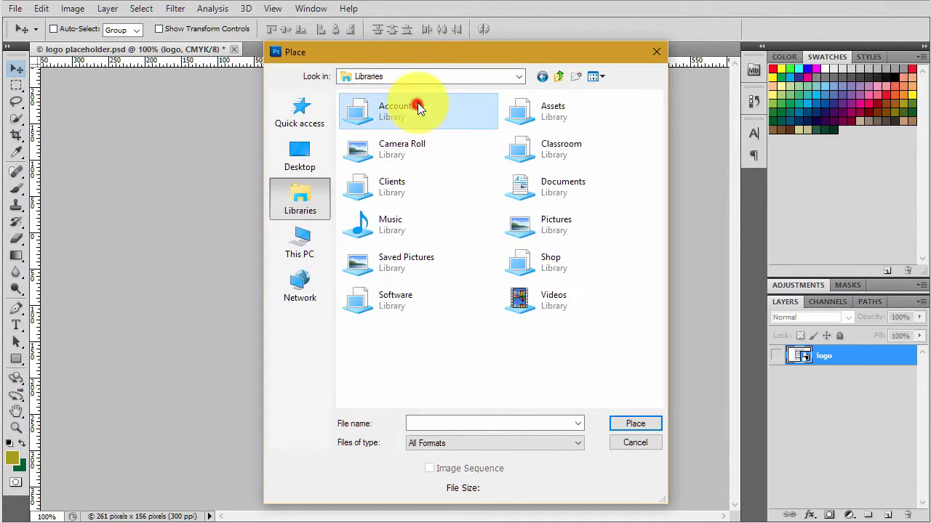
{"action": "double_click", "coordinate": [357, 134]}
{"action": "left_click", "coordinate": [392, 343]}
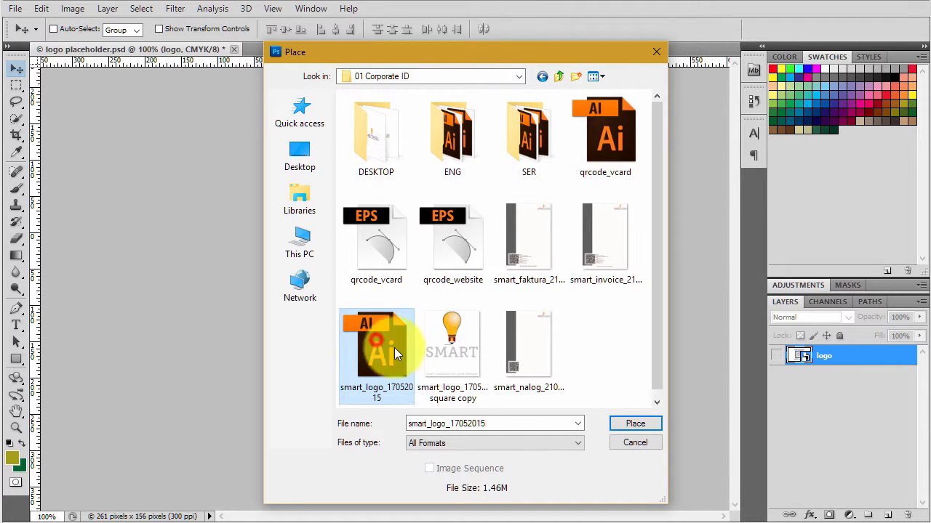
{"action": "left_click", "coordinate": [644, 420]}
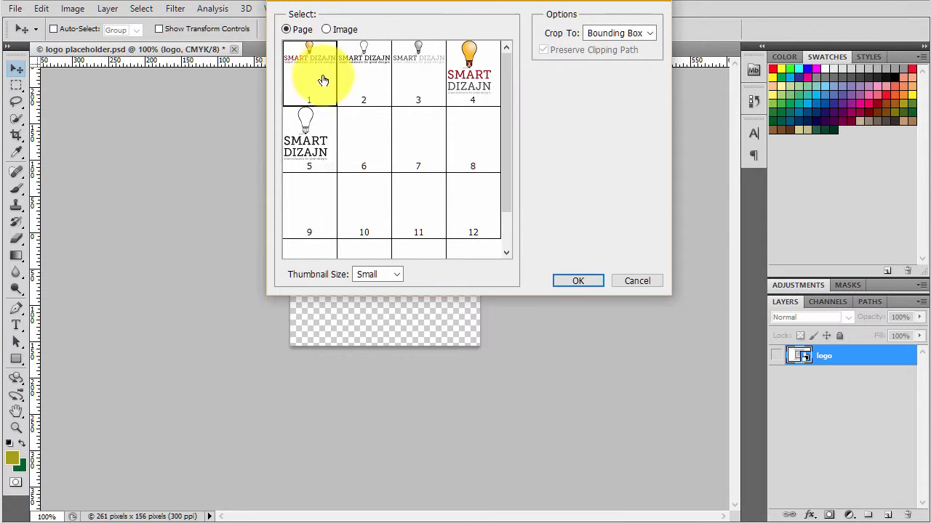
- Place page 14 of the logo file, the orange SMART version with the light bulb, cropped to its bounding box
{"action": "left_click", "coordinate": [328, 76]}
{"action": "scroll", "coordinate": [364, 197], "scroll_direction": "down", "scroll_amount": 1}
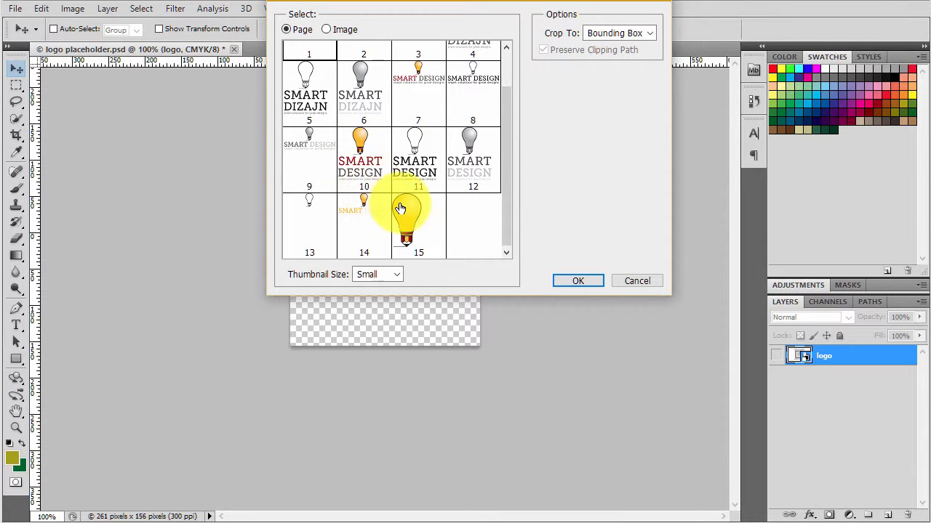
{"action": "left_click", "coordinate": [349, 160]}
{"action": "left_click", "coordinate": [357, 210]}
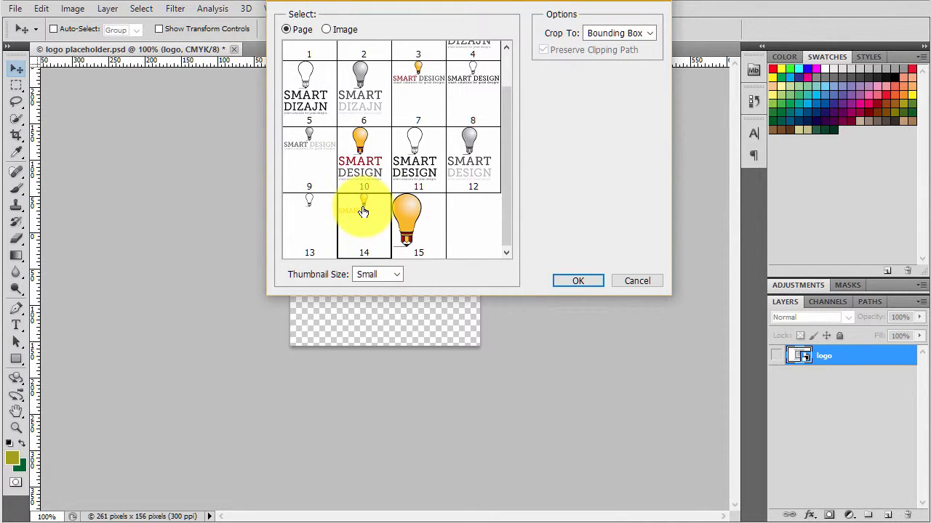
{"action": "double_click", "coordinate": [363, 209]}
- Scale the placed logo to about 7.01% to fit the canvas, commit it, and save and close logo placeholder.psd
{"action": "key", "text": "ctrl+minus"}
{"action": "key", "text": "ctrl+minus"}
{"action": "key", "text": "ctrl+minus"}
{"action": "key", "text": "ctrl+minus"}
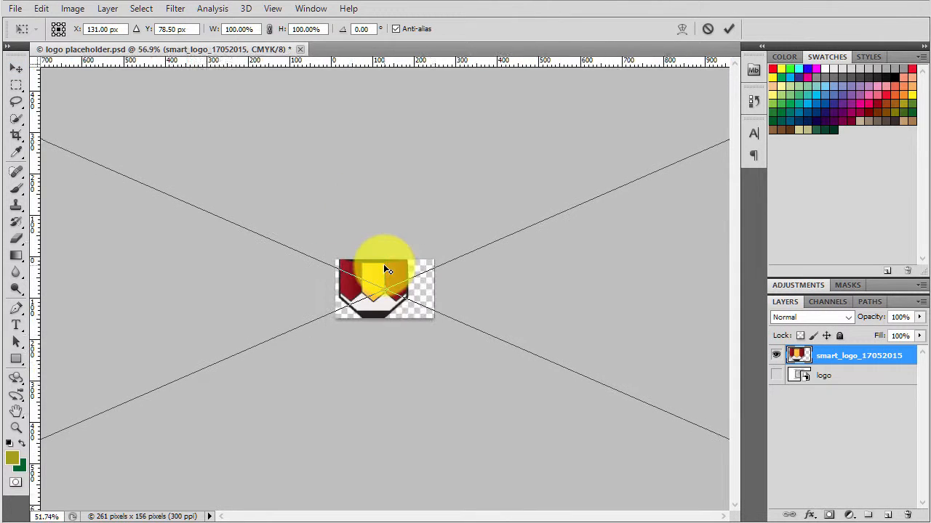
{"action": "left_click_drag", "start_coordinate": [722, 439], "coordinate": [397, 306]}
{"action": "key", "text": "ctrl+plus"}
{"action": "key", "text": "ctrl+plus"}
{"action": "key", "text": "ctrl+plus"}
{"action": "key", "text": "ctrl+plus"}
{"action": "key", "text": "ctrl+plus"}
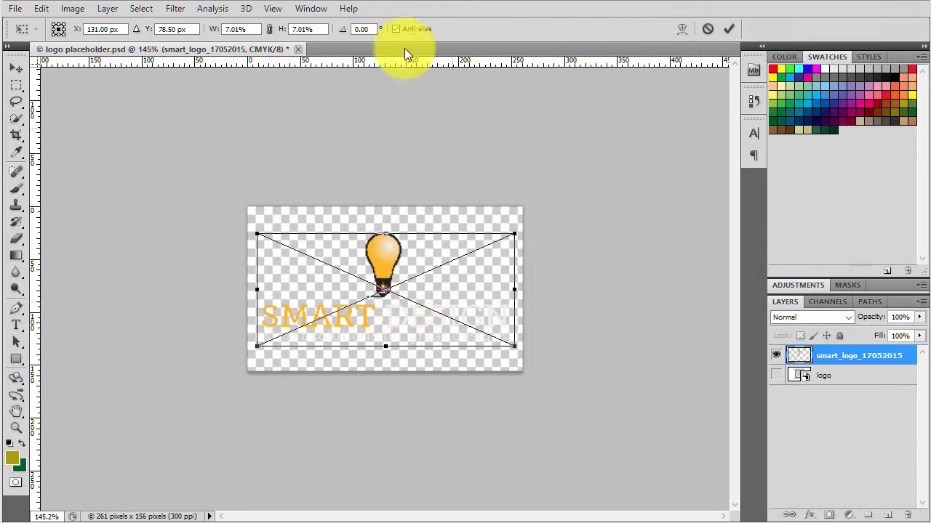
{"action": "left_click", "coordinate": [724, 29]}
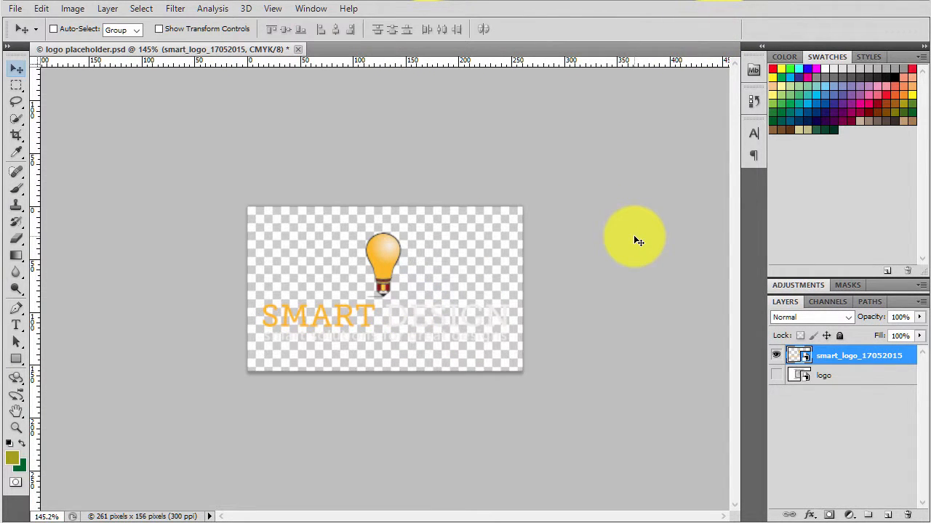
{"action": "key", "text": "ctrl+s"}
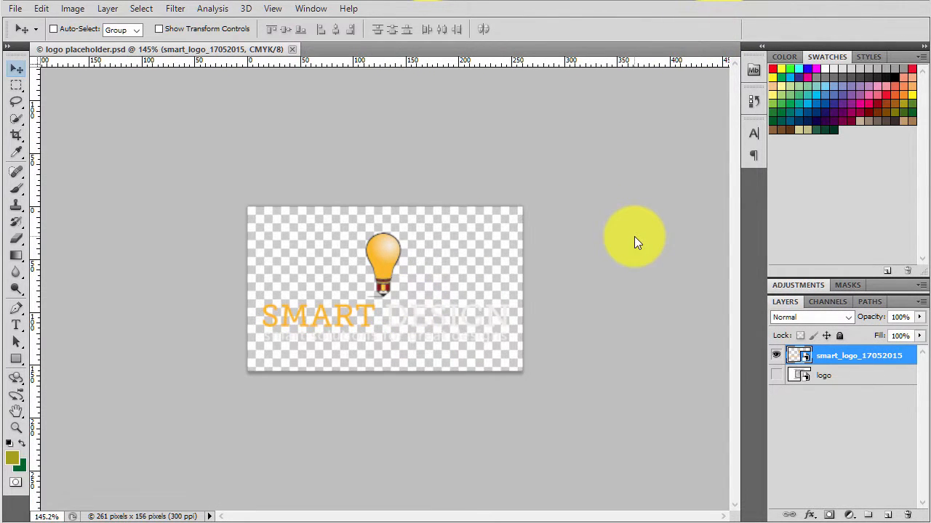
{"action": "left_click", "coordinate": [292, 50]}
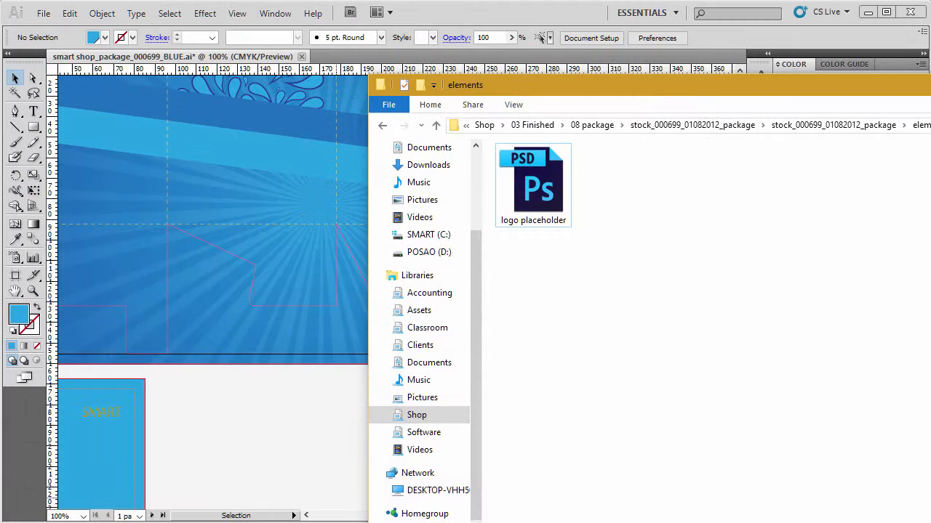
- Switch to Illustrator, update the modified links, and check the new logo on the package artwork
{"action": "key", "text": "alt+Tab"}
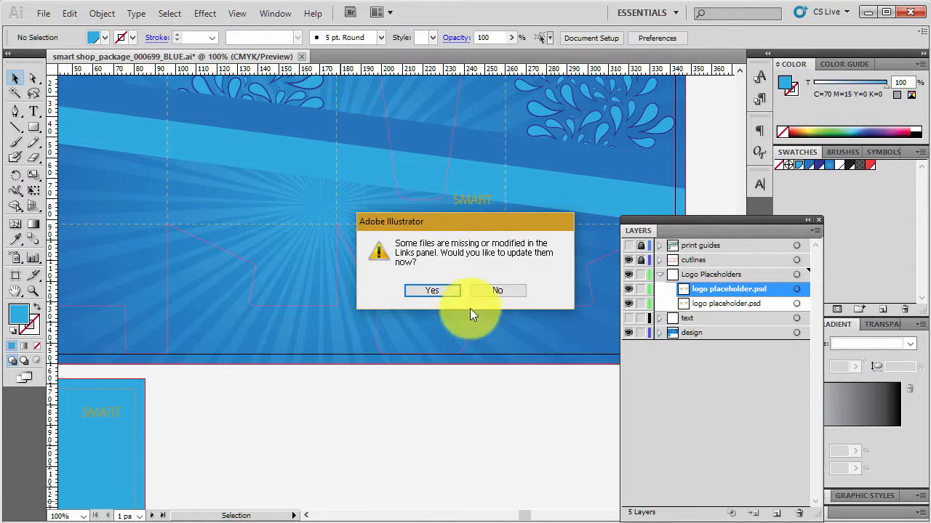
{"action": "left_click", "coordinate": [434, 290]}
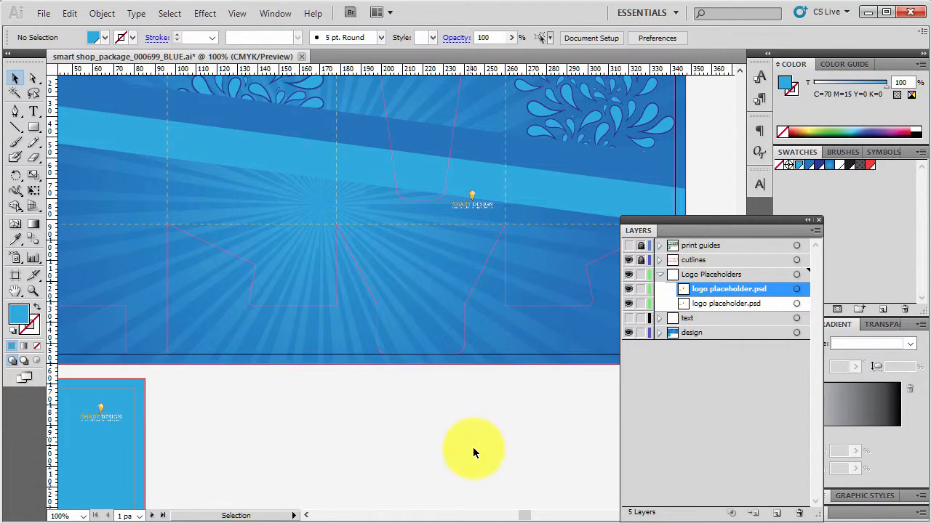
{"action": "scroll", "coordinate": [509, 193], "scroll_direction": "up", "scroll_amount": 5}
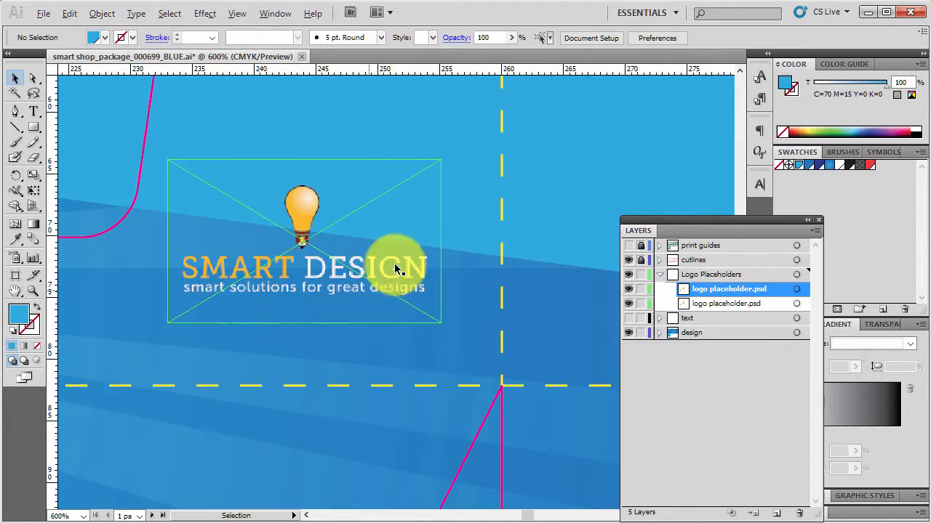
{"action": "scroll", "coordinate": [490, 232], "scroll_direction": "down", "scroll_amount": 6}
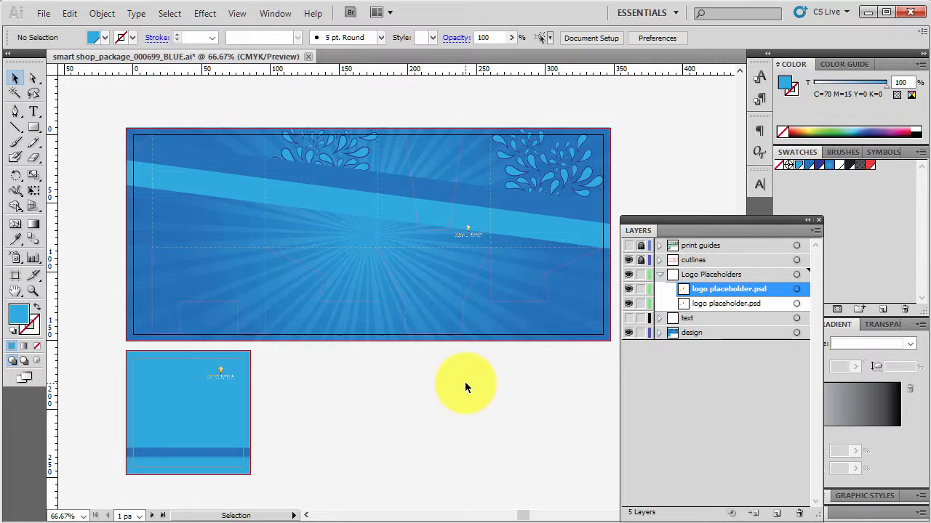
- Make the text layer visible and dock the floating Layers panel beside the Artboards panel
{"action": "left_click", "coordinate": [660, 275]}
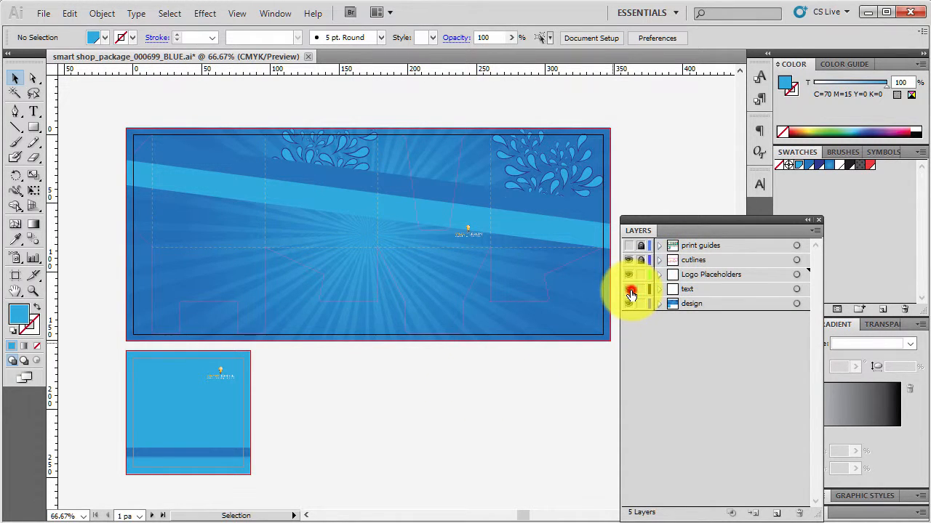
{"action": "left_click", "coordinate": [629, 289]}
{"action": "left_click", "coordinate": [540, 453]}
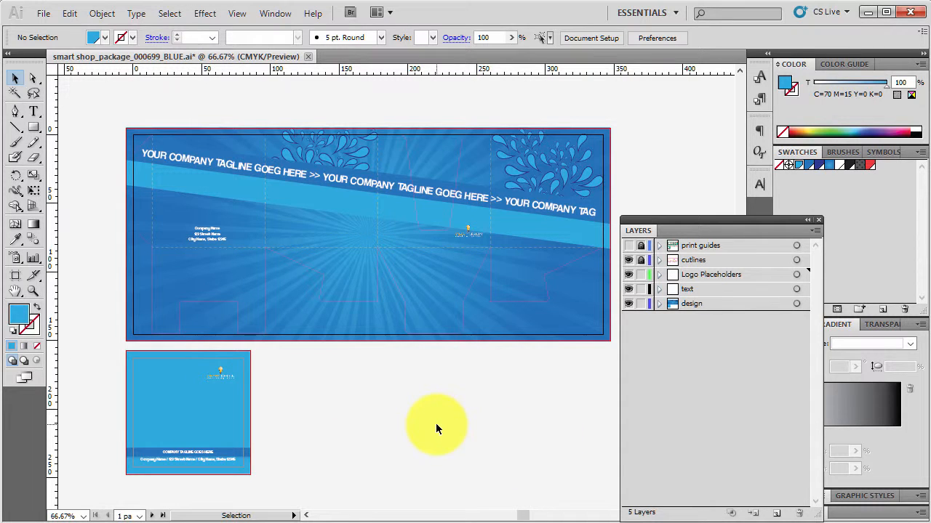
{"action": "left_click_drag", "start_coordinate": [756, 218], "coordinate": [836, 490]}
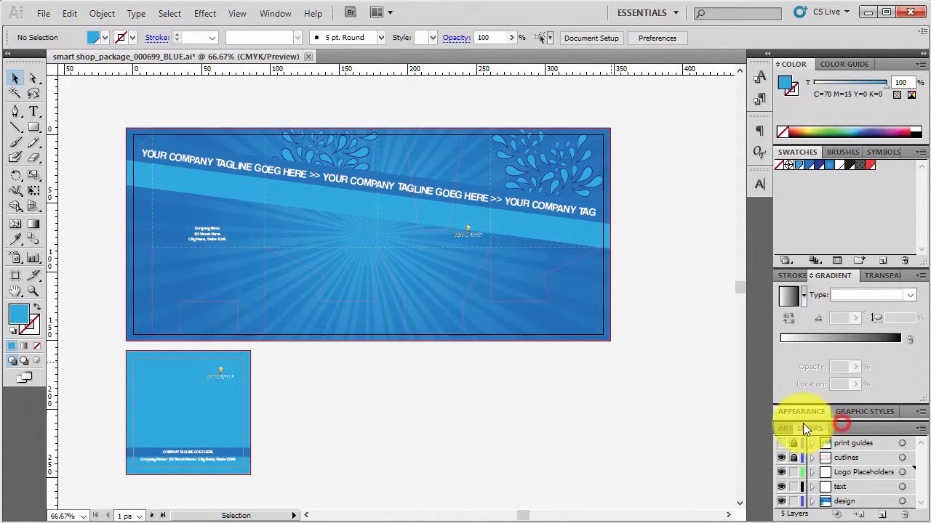
{"action": "left_click", "coordinate": [616, 421]}
- Hide the cutlines layer so only the package design, logo and text are shown
{"action": "scroll", "coordinate": [652, 259], "scroll_direction": "up", "scroll_amount": 1}
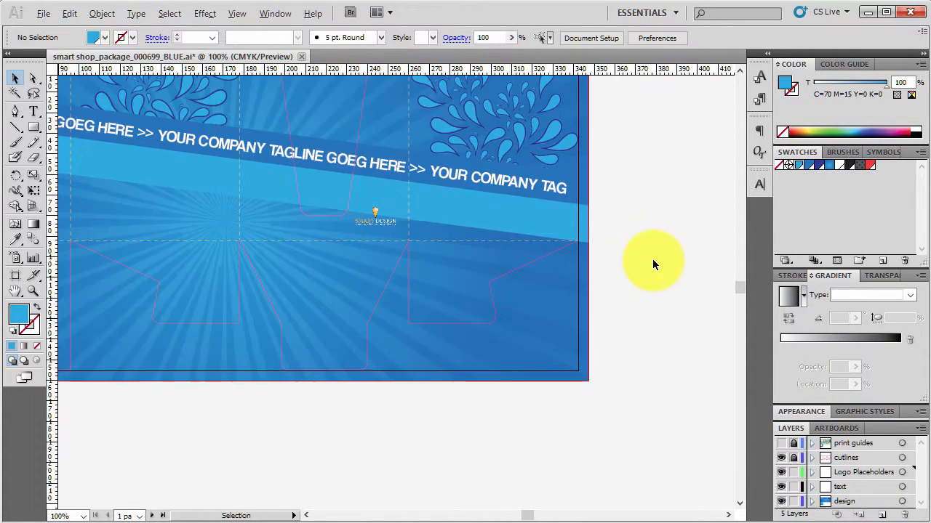
{"action": "scroll", "coordinate": [652, 259], "scroll_direction": "up", "scroll_amount": 1}
{"action": "left_click_drag", "start_coordinate": [599, 173], "coordinate": [705, 296]}
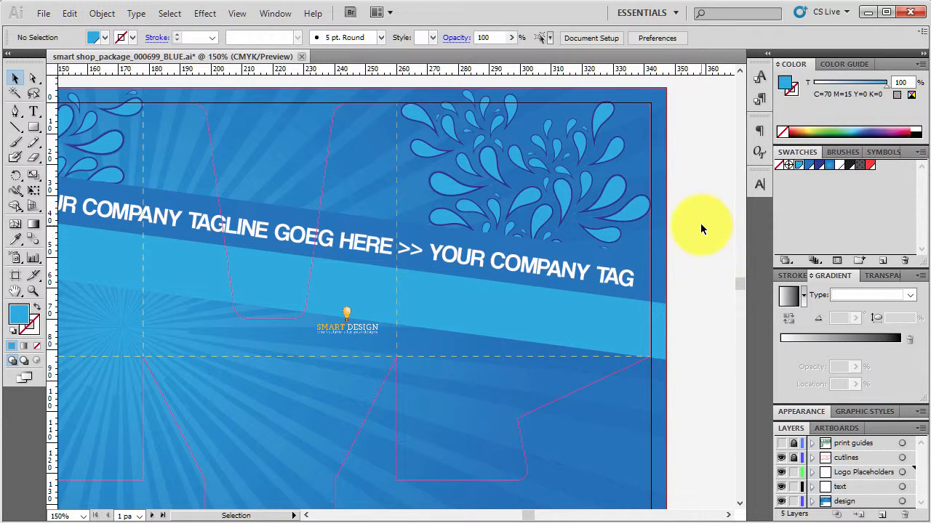
{"action": "scroll", "coordinate": [700, 223], "scroll_direction": "down", "scroll_amount": 2}
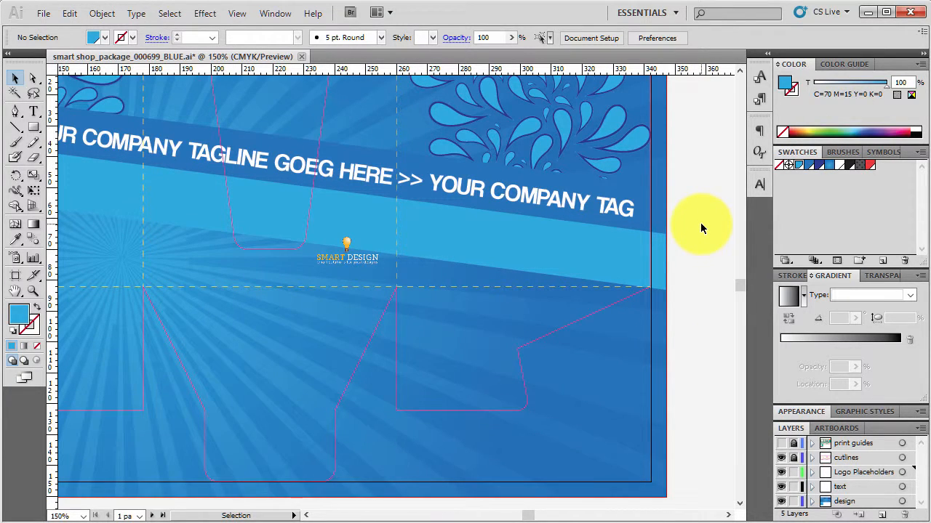
{"action": "scroll", "coordinate": [702, 230], "scroll_direction": "up", "scroll_amount": 1}
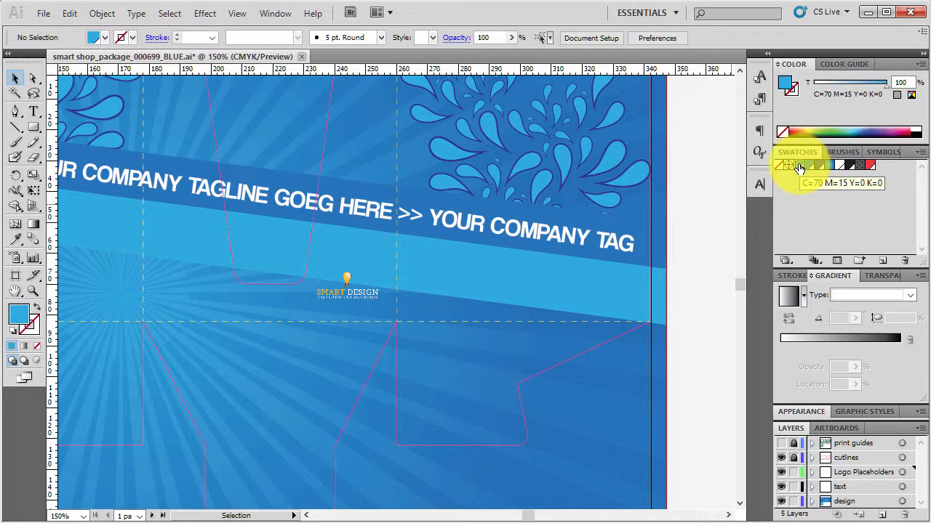
{"action": "scroll", "coordinate": [683, 318], "scroll_direction": "down", "scroll_amount": 1}
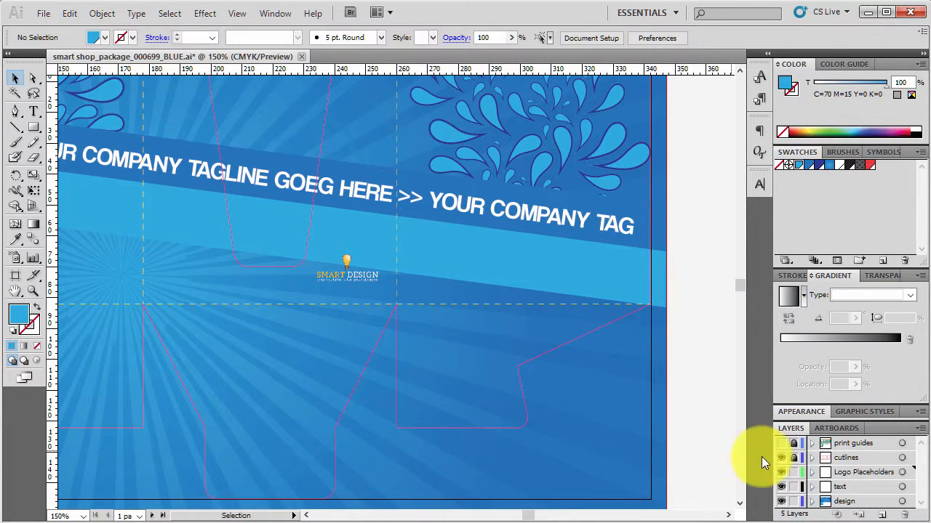
{"action": "left_click", "coordinate": [781, 457]}
{"action": "left_click", "coordinate": [781, 443]}
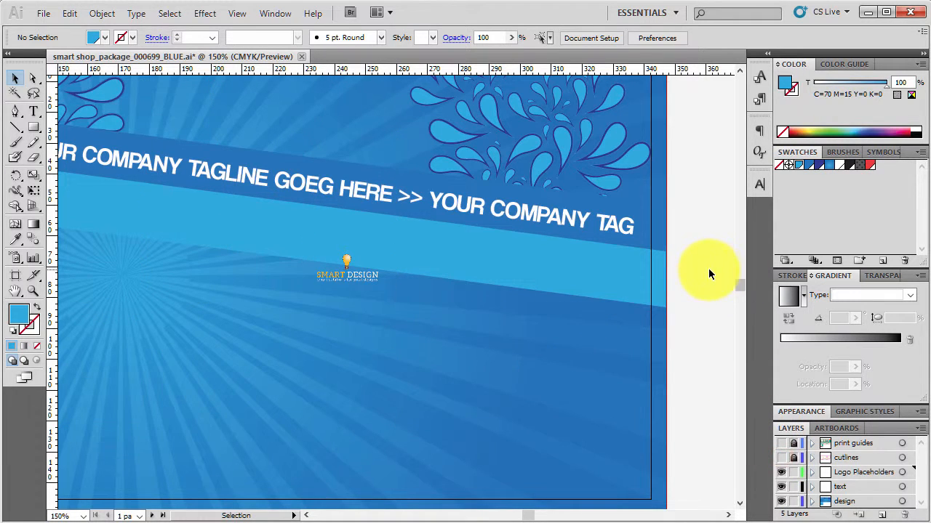
- Inspect the fills of the splashes group and the background by selecting each in turn, leaving nothing selected
{"action": "scroll", "coordinate": [708, 269], "scroll_direction": "up", "scroll_amount": 4}
{"action": "left_click", "coordinate": [619, 165]}
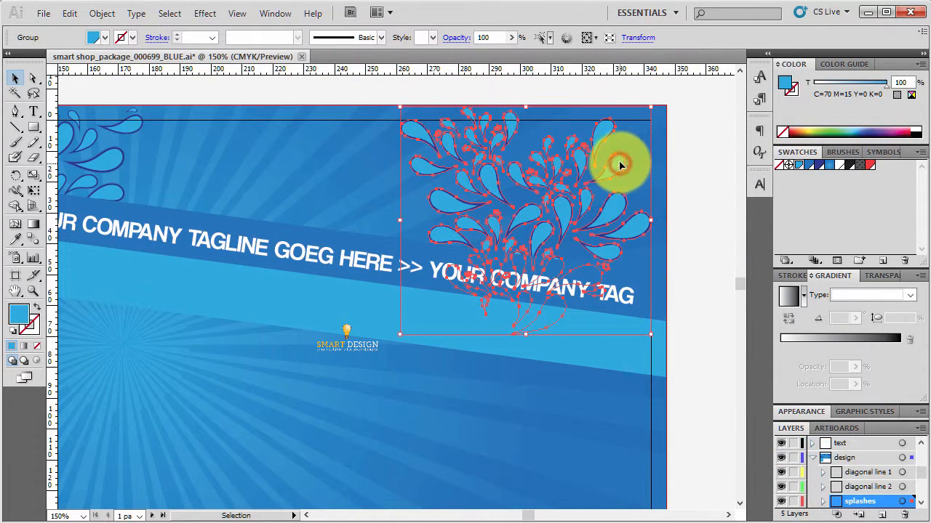
{"action": "left_click", "coordinate": [637, 130]}
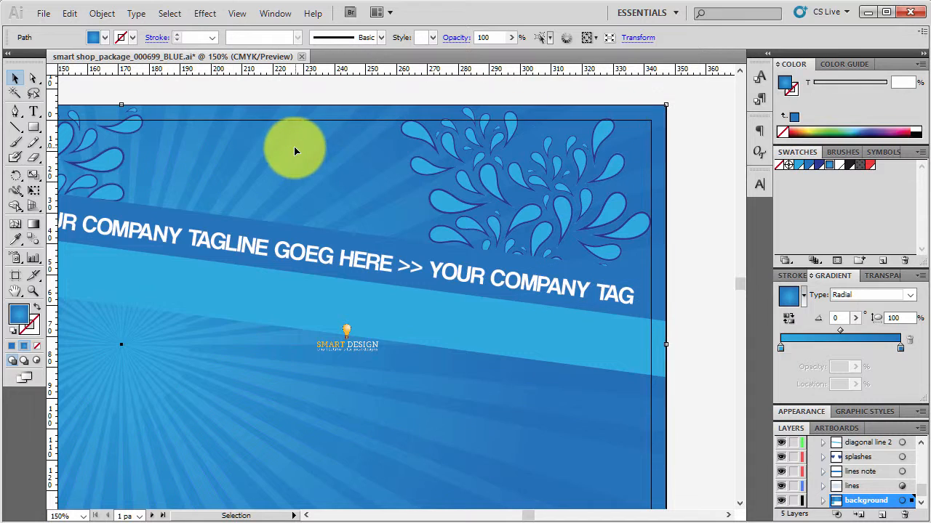
{"action": "left_click", "coordinate": [341, 88]}
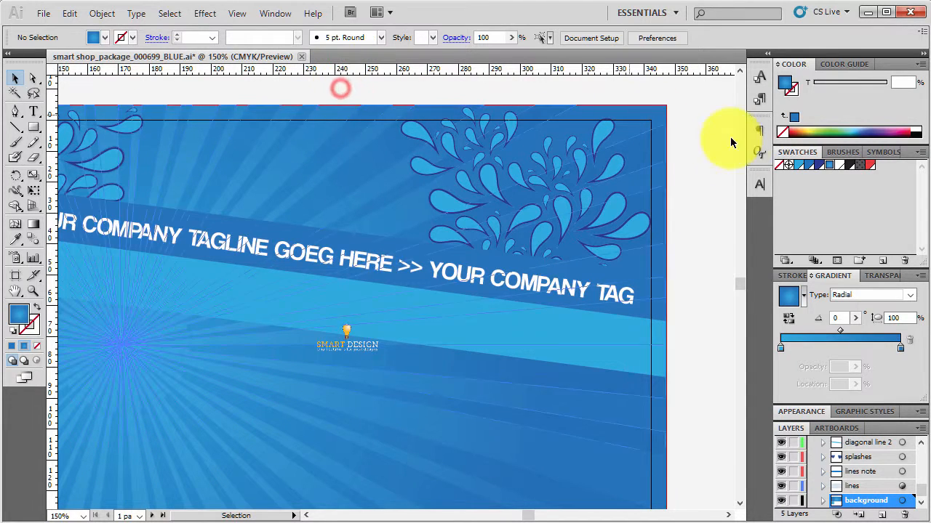
- Change the light blue global swatch to green with C=100, M=0, Y=100, K=0
{"action": "left_click", "coordinate": [799, 166]}
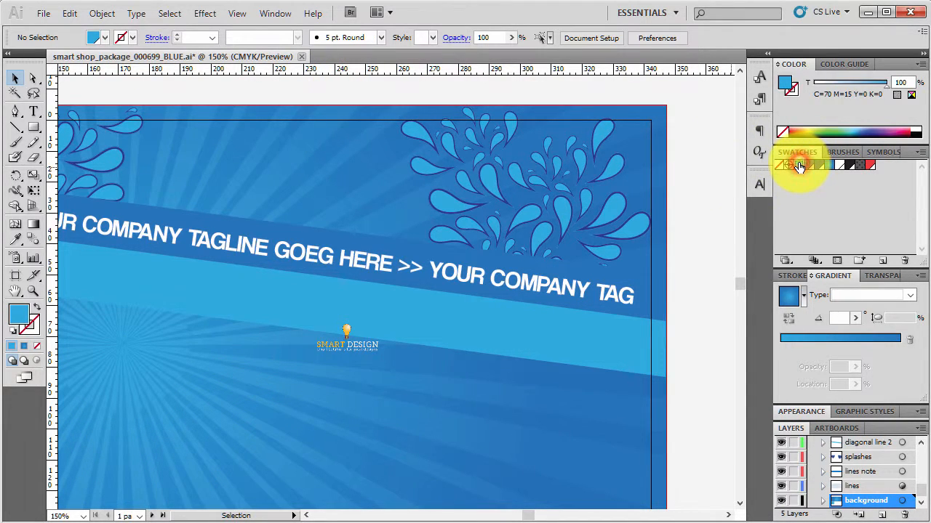
{"action": "double_click", "coordinate": [799, 165]}
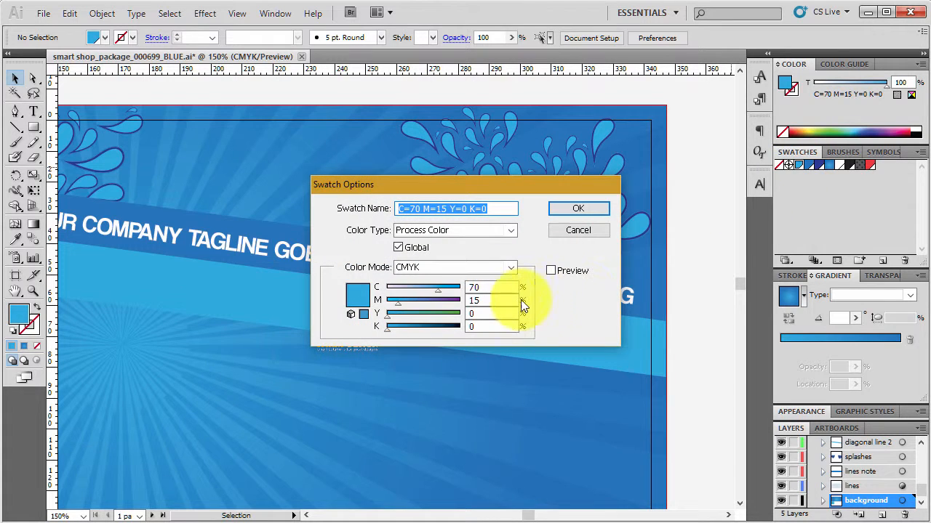
{"action": "double_click", "coordinate": [493, 287]}
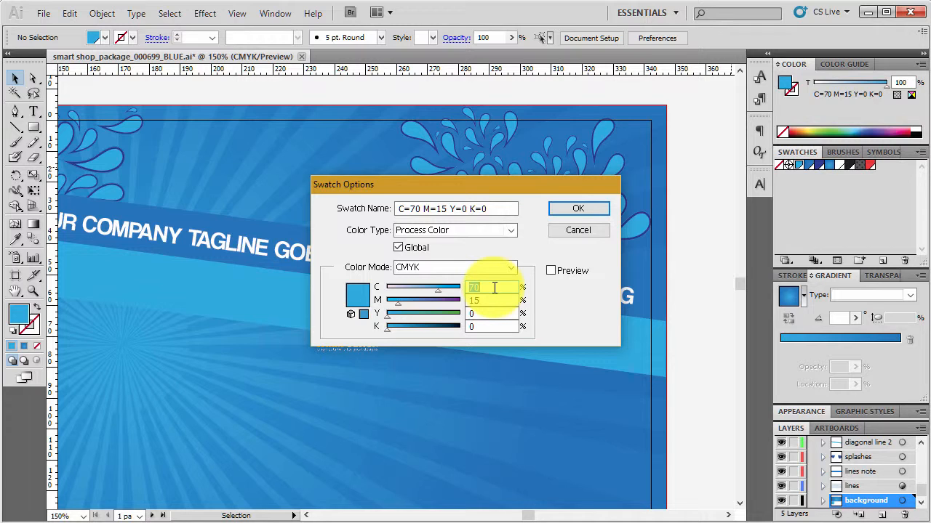
{"action": "type", "text": "100"}
{"action": "key", "text": "Tab"}
{"action": "type", "text": "0"}
{"action": "key", "text": "Tab"}
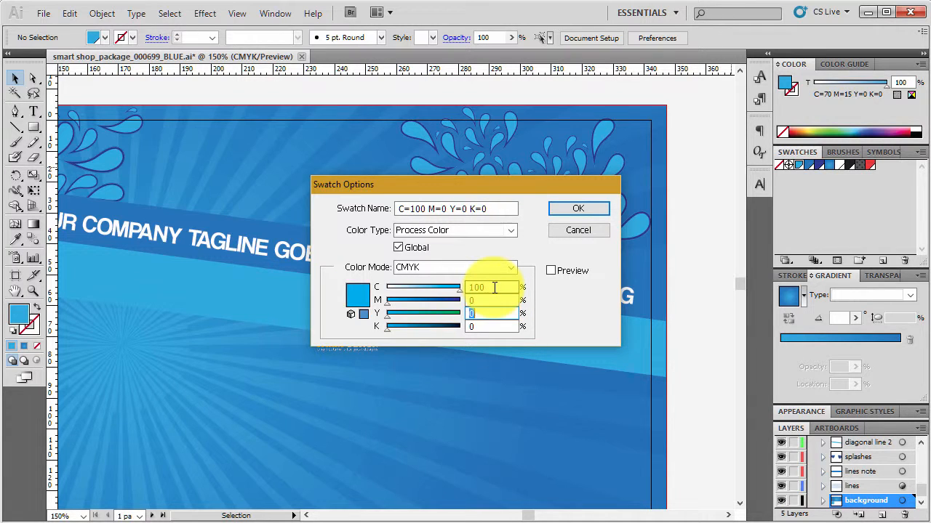
{"action": "type", "text": "100"}
{"action": "key", "text": "Tab"}
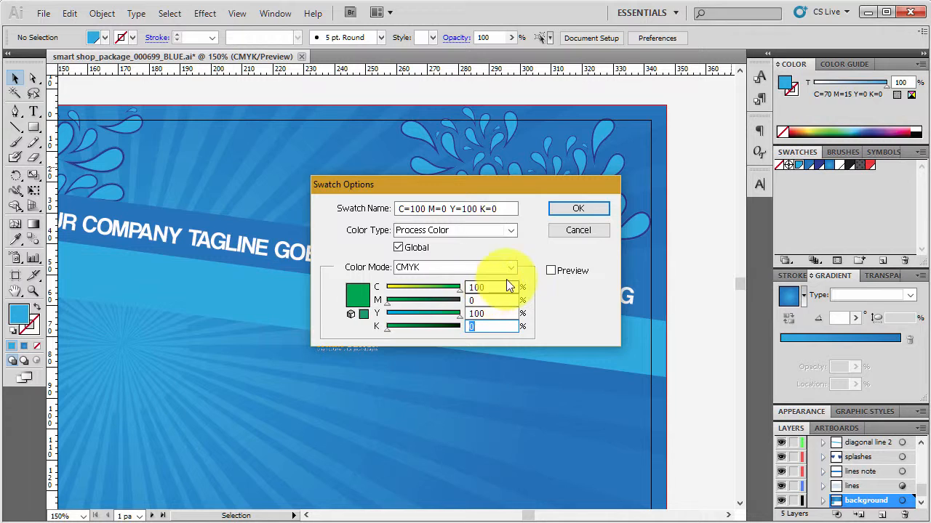
{"action": "left_click", "coordinate": [573, 207]}
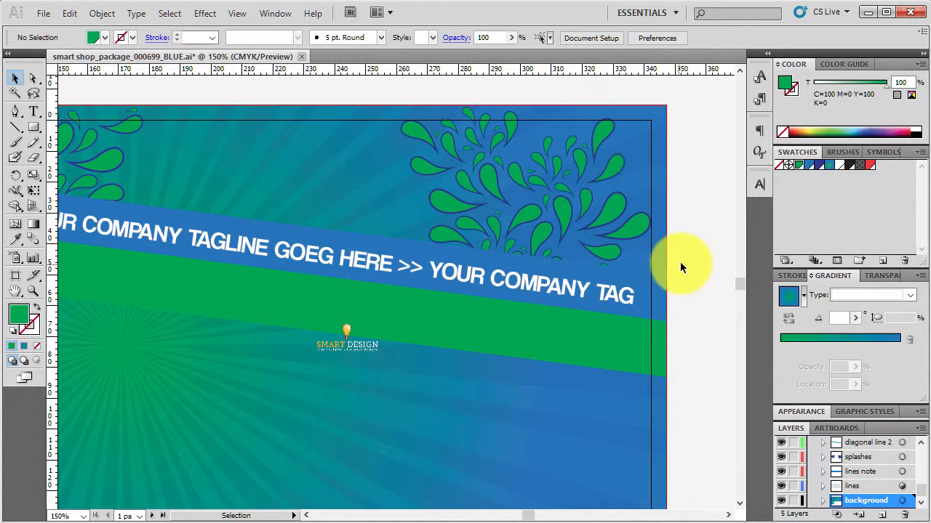
- Set the medium blue global swatch's values to C=100, M=0, Y=100, K=20 for a darker green
{"action": "scroll", "coordinate": [705, 232], "scroll_direction": "down", "scroll_amount": 2}
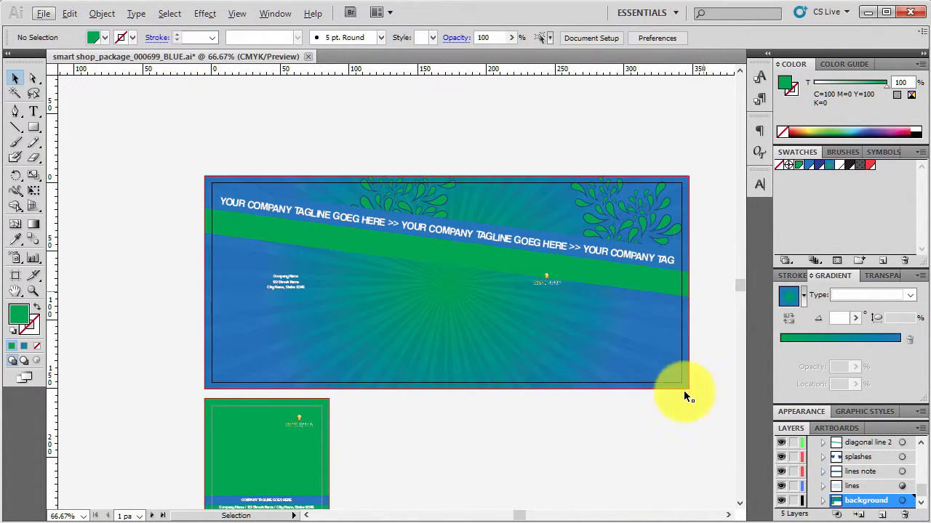
{"action": "scroll", "coordinate": [390, 447], "scroll_direction": "down", "scroll_amount": 1}
{"action": "scroll", "coordinate": [323, 502], "scroll_direction": "up", "scroll_amount": 5}
{"action": "scroll", "coordinate": [325, 502], "scroll_direction": "down", "scroll_amount": 4}
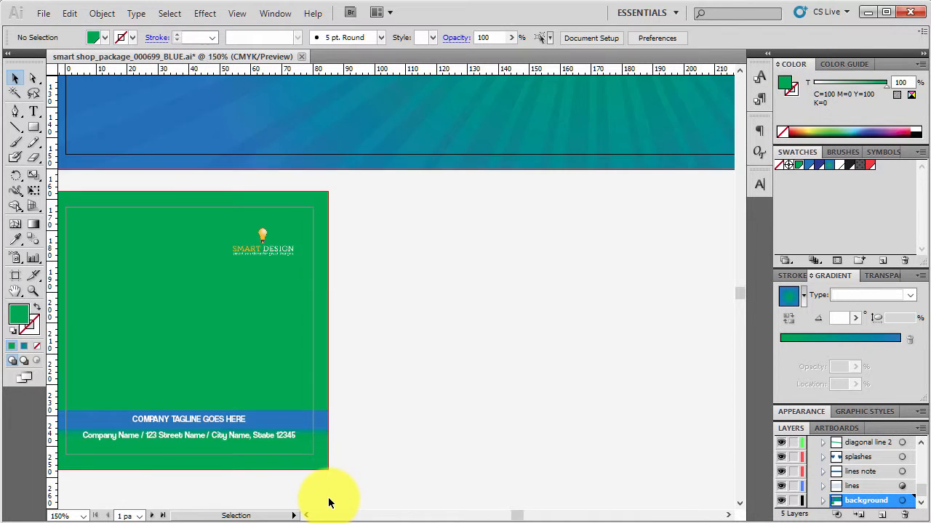
{"action": "scroll", "coordinate": [537, 402], "scroll_direction": "up", "scroll_amount": 3}
{"action": "double_click", "coordinate": [809, 165]}
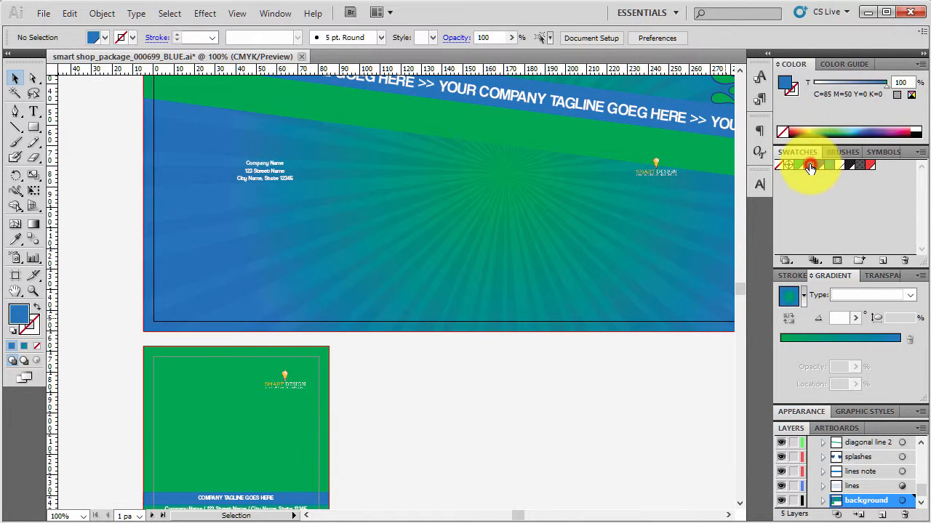
{"action": "double_click", "coordinate": [502, 289]}
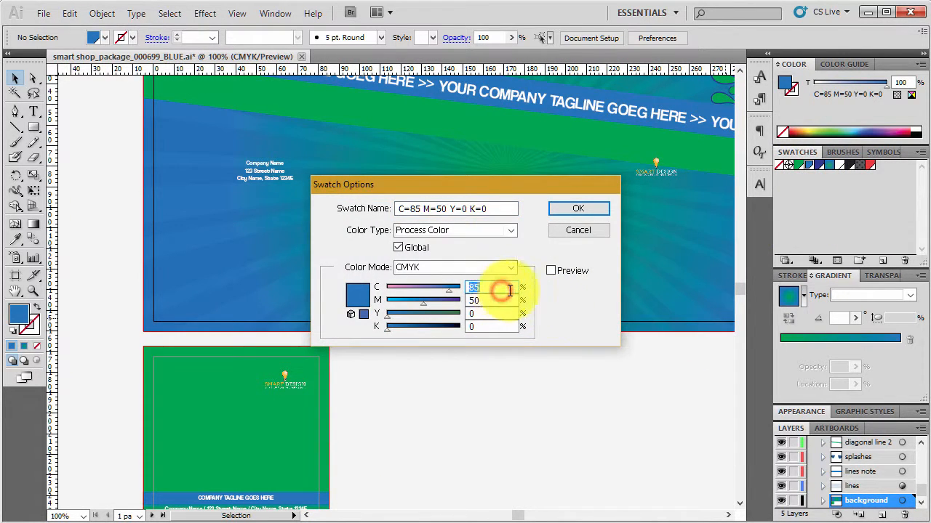
{"action": "type", "text": "100"}
{"action": "key", "text": "Tab"}
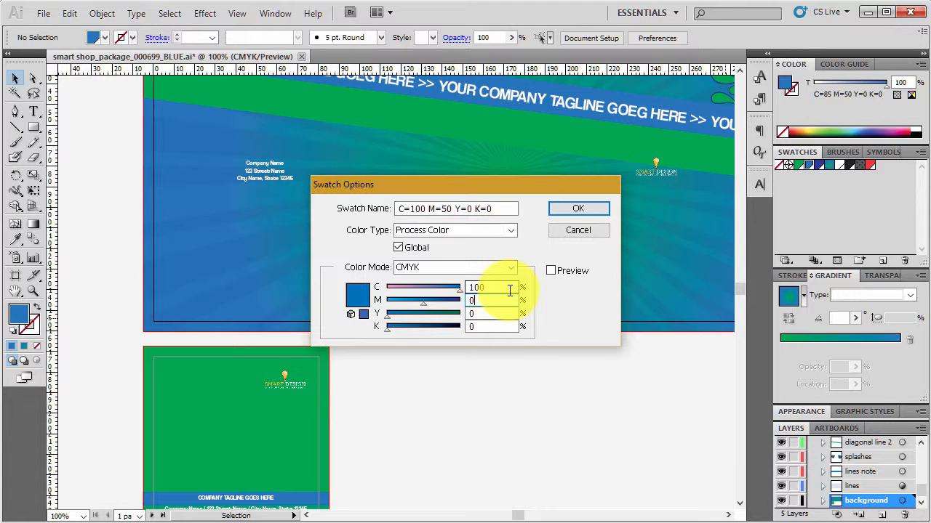
{"action": "type", "text": "0"}
{"action": "key", "text": "Tab"}
{"action": "type", "text": "1"}
{"action": "key", "text": "Tab"}
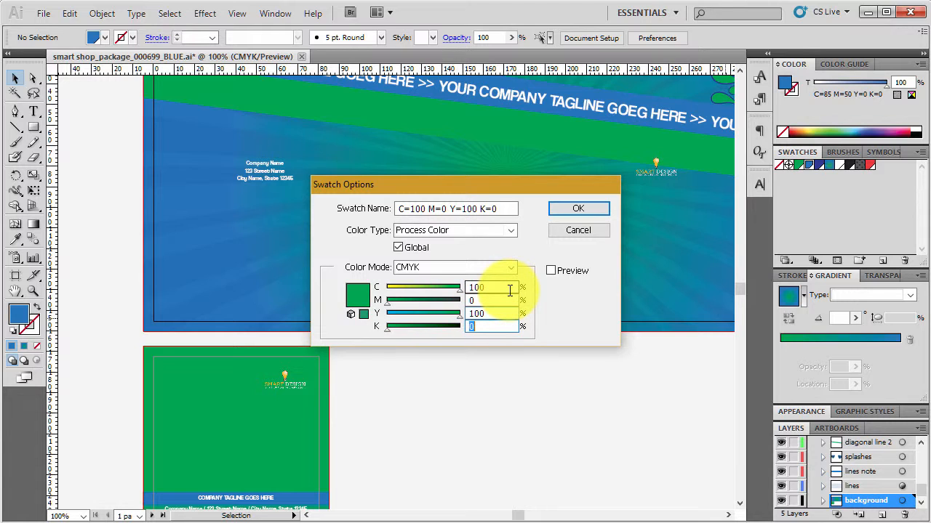
{"action": "key", "text": "Tab"}
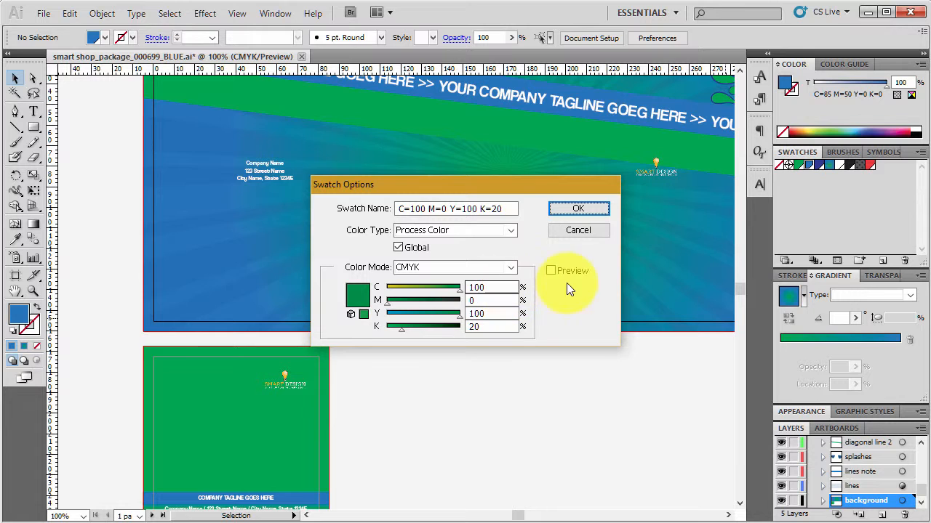
- Compare the artwork with and without the swatch preview and apply the darker green
{"action": "left_click", "coordinate": [551, 270]}
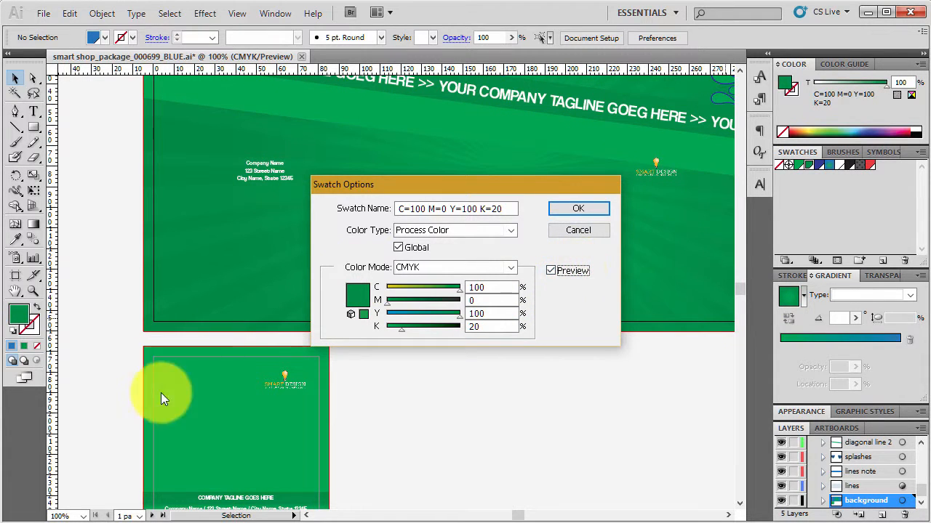
{"action": "left_click", "coordinate": [560, 270]}
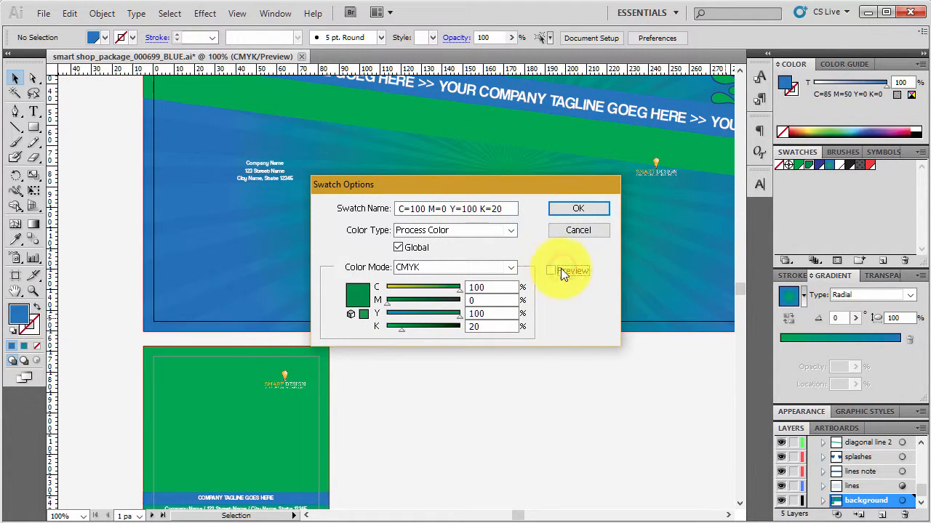
{"action": "left_click", "coordinate": [551, 270]}
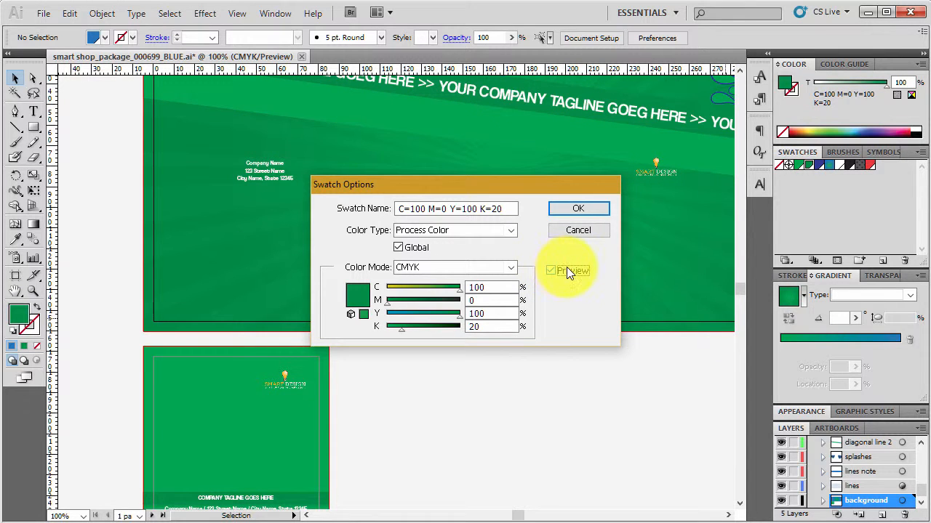
{"action": "left_click", "coordinate": [584, 207]}
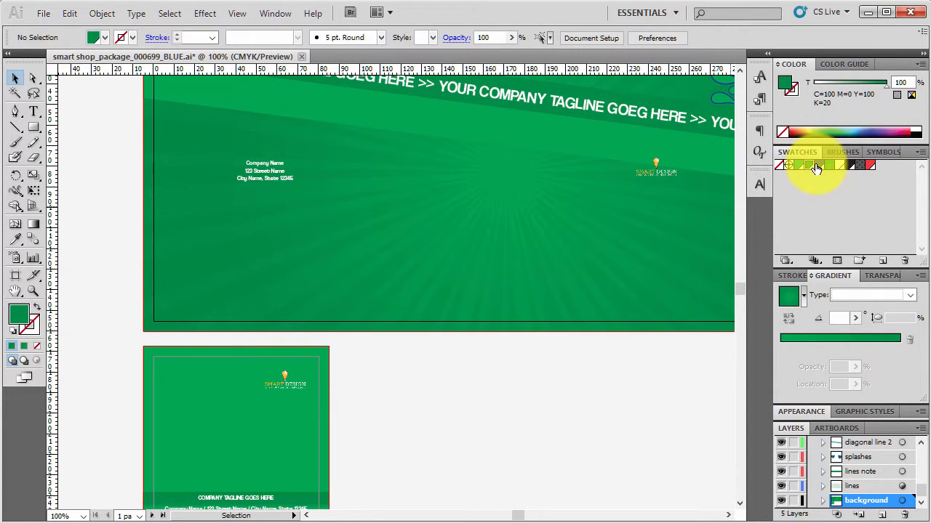
- Change the dark blue global swatch to C=100, M=0, Y=100, K=50 for the darkest green
{"action": "double_click", "coordinate": [817, 166]}
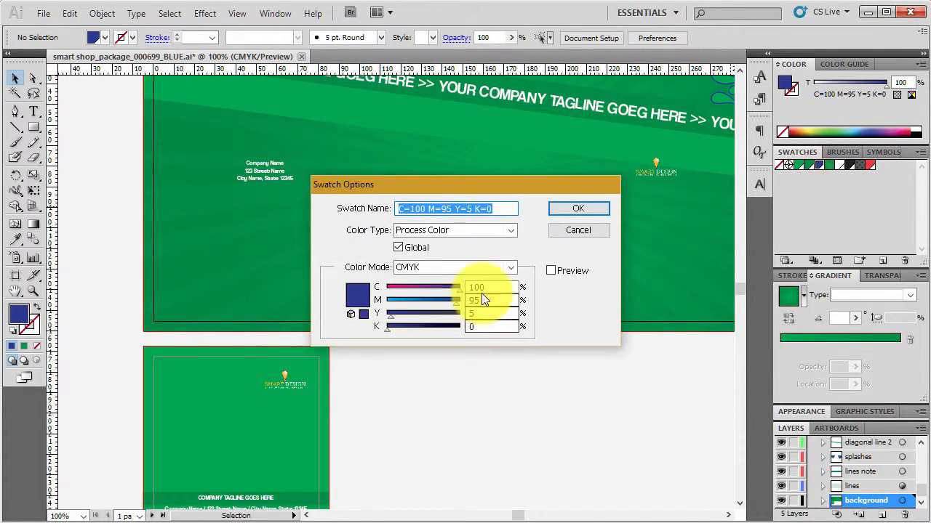
{"action": "left_click", "coordinate": [490, 287]}
{"action": "key", "text": "Tab"}
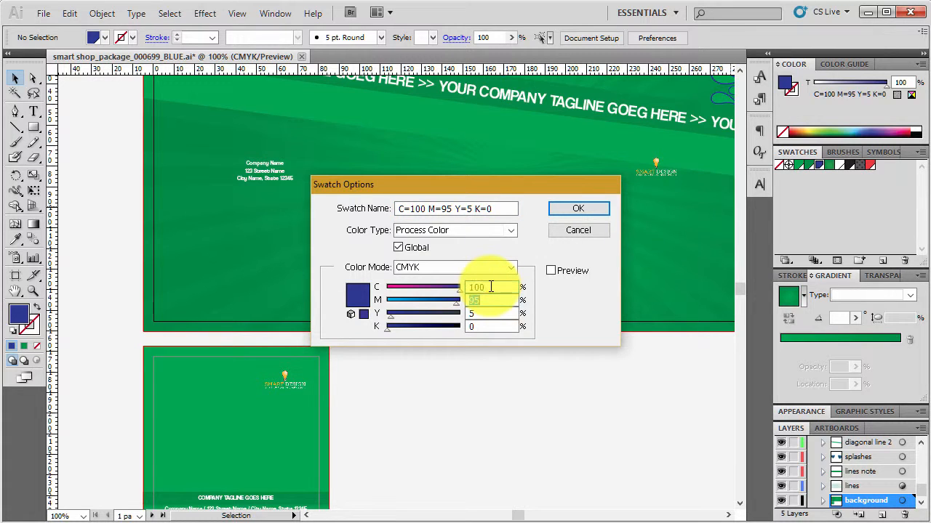
{"action": "type", "text": "0"}
{"action": "key", "text": "Tab"}
{"action": "type", "text": "100"}
{"action": "key", "text": "Tab"}
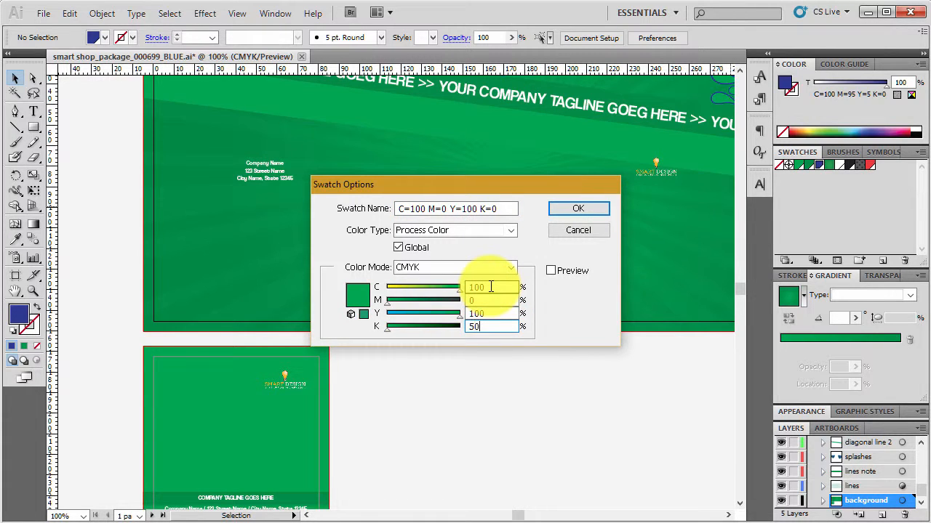
{"action": "key", "text": "Tab"}
{"action": "left_click", "coordinate": [582, 208]}
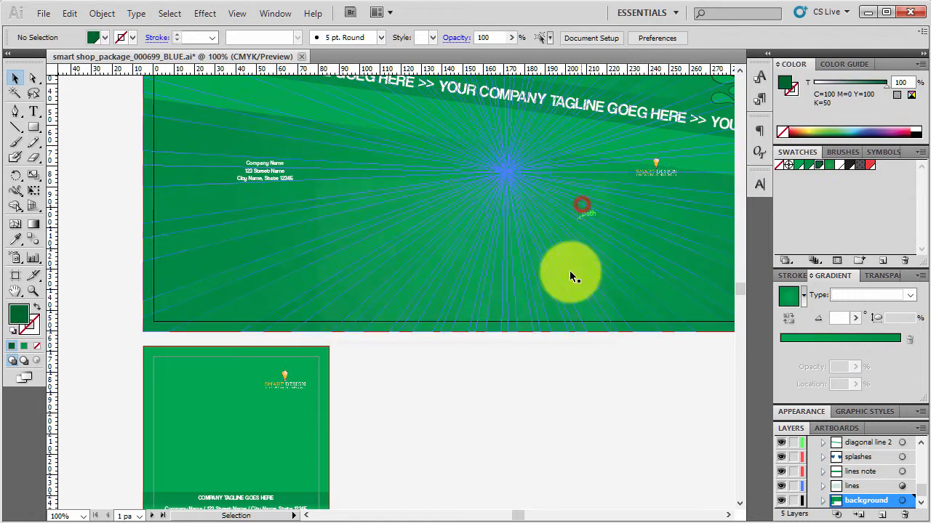
- Review the recoloured banner and the small square artboard as a whole and up close
{"action": "left_click", "coordinate": [563, 442]}
{"action": "scroll", "coordinate": [277, 424], "scroll_direction": "down", "scroll_amount": 2}
{"action": "scroll", "coordinate": [631, 273], "scroll_direction": "up", "scroll_amount": 4}
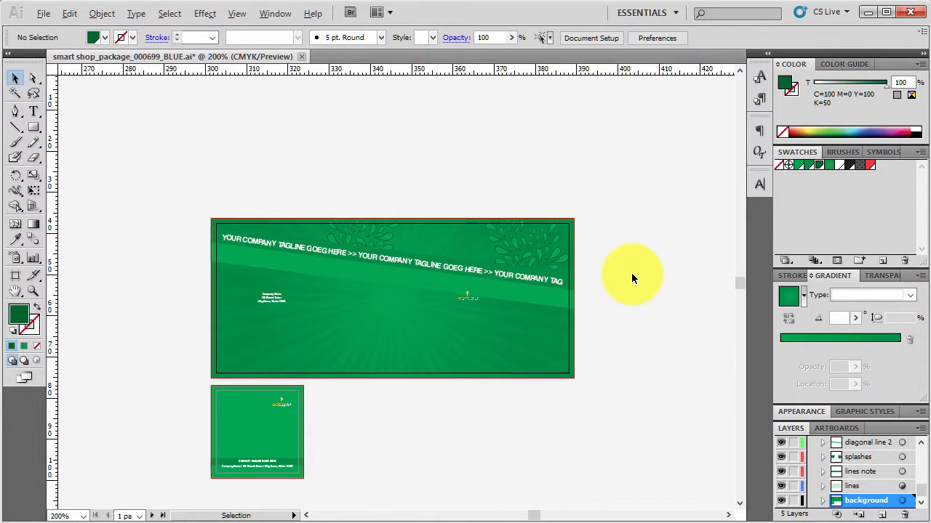
{"action": "scroll", "coordinate": [632, 272], "scroll_direction": "down", "scroll_amount": 3}
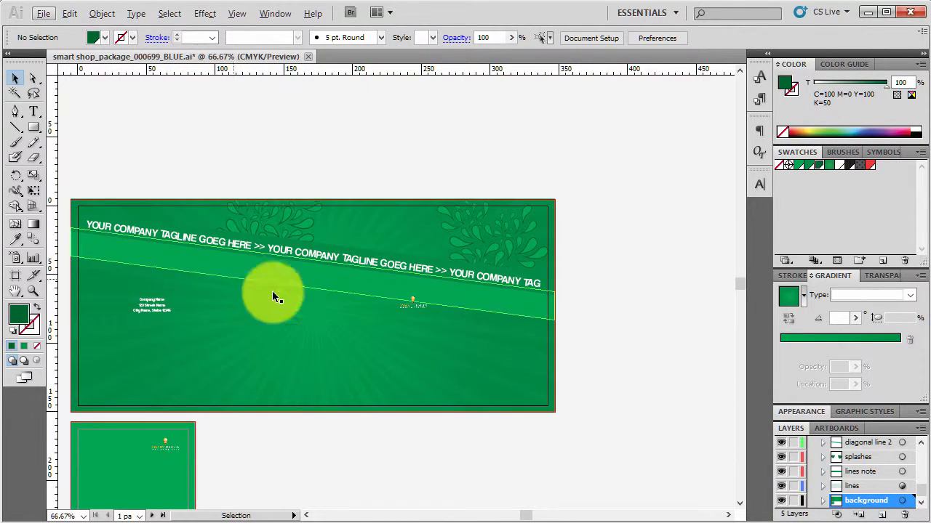
{"action": "left_click", "coordinate": [640, 240]}
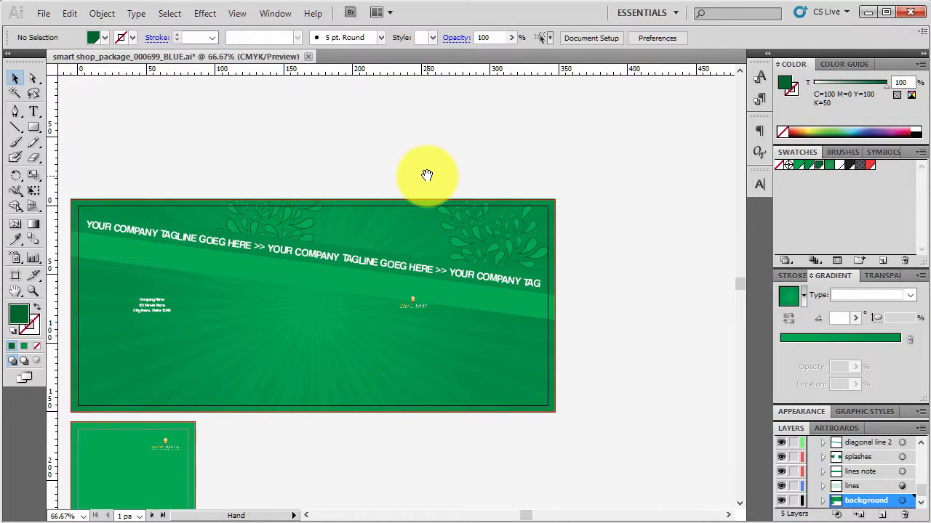
{"action": "left_click_drag", "start_coordinate": [426, 175], "coordinate": [509, 149]}
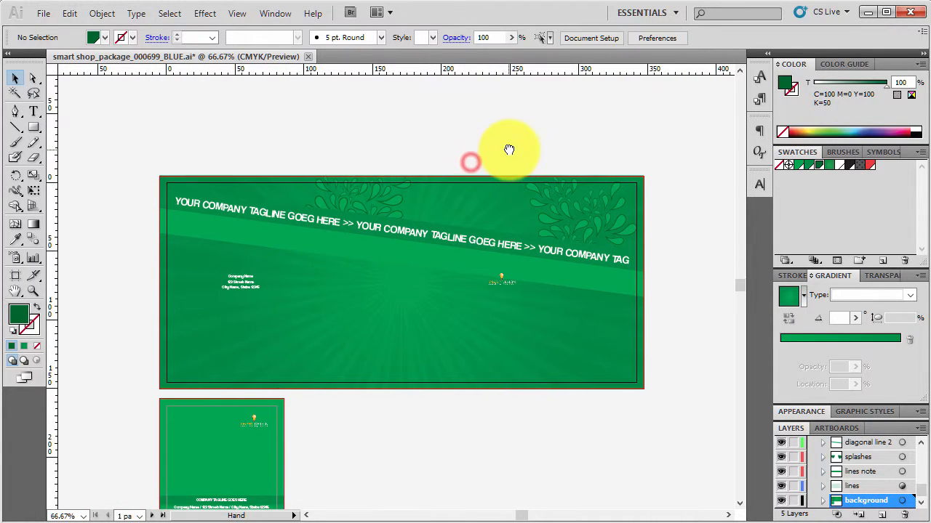
{"action": "scroll", "coordinate": [467, 445], "scroll_direction": "down", "scroll_amount": 3}
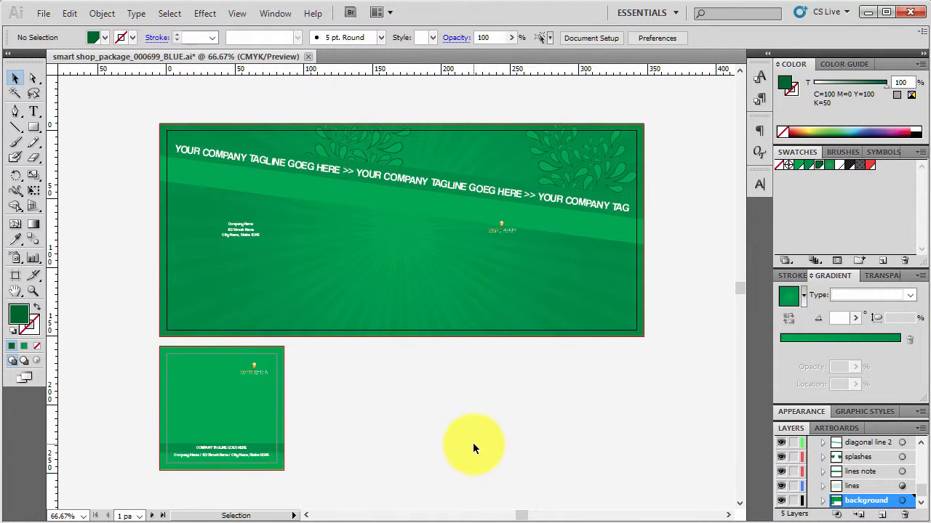
{"action": "scroll", "coordinate": [473, 443], "scroll_direction": "up", "scroll_amount": 1}
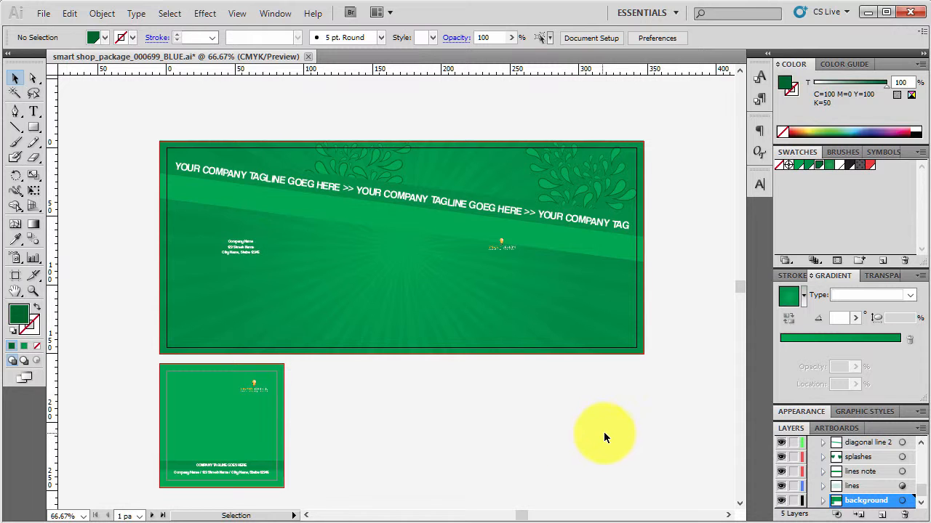
{"action": "scroll", "coordinate": [680, 278], "scroll_direction": "up", "scroll_amount": 3}
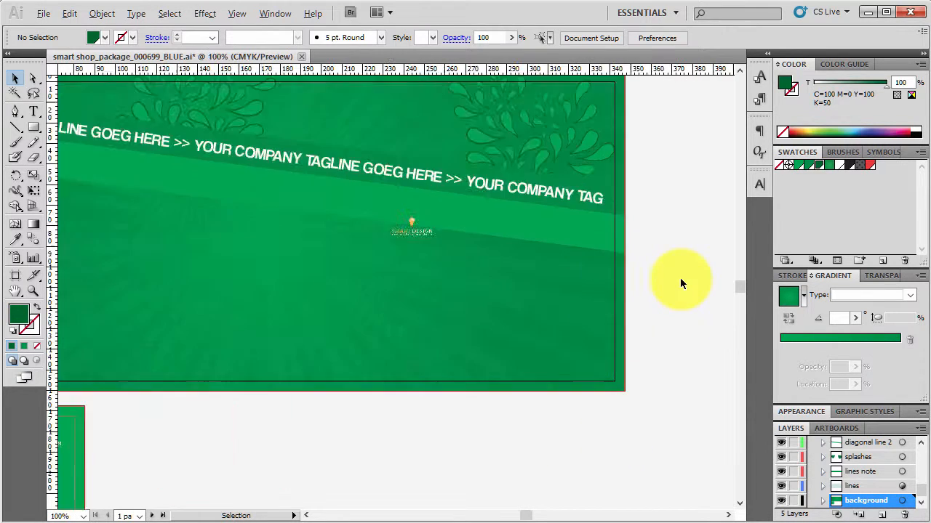
- Inspect the fills of the light diagonal band and the background by selecting each, leaving nothing selected
{"action": "left_click", "coordinate": [588, 211]}
{"action": "scroll", "coordinate": [656, 295], "scroll_direction": "down", "scroll_amount": 1}
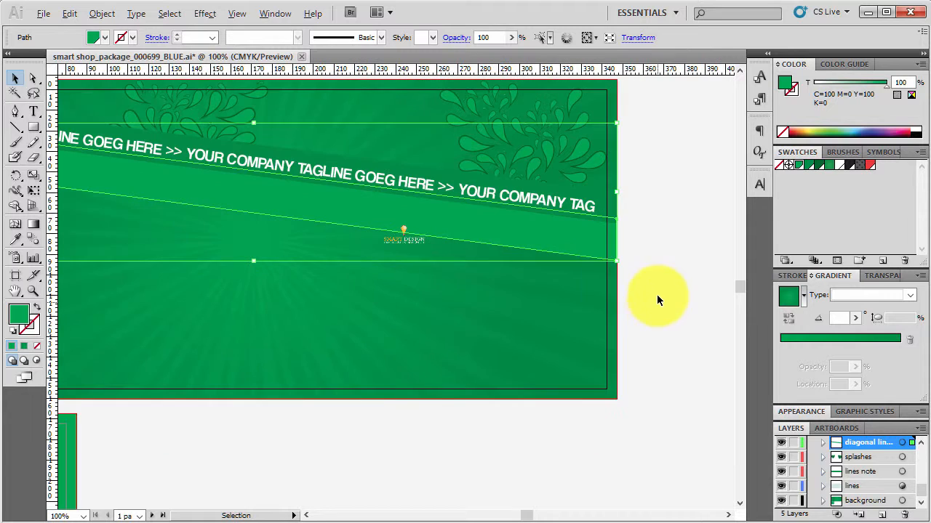
{"action": "left_click", "coordinate": [600, 91]}
{"action": "left_click", "coordinate": [645, 164]}
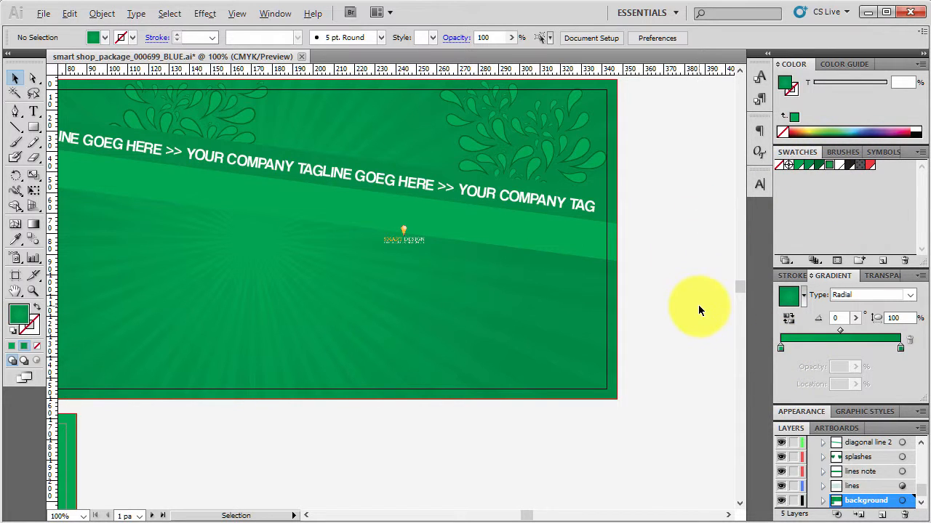
{"action": "scroll", "coordinate": [698, 305], "scroll_direction": "down", "scroll_amount": 1}
{"action": "scroll", "coordinate": [539, 409], "scroll_direction": "up", "scroll_amount": 1}
{"action": "scroll", "coordinate": [577, 427], "scroll_direction": "up", "scroll_amount": 4}
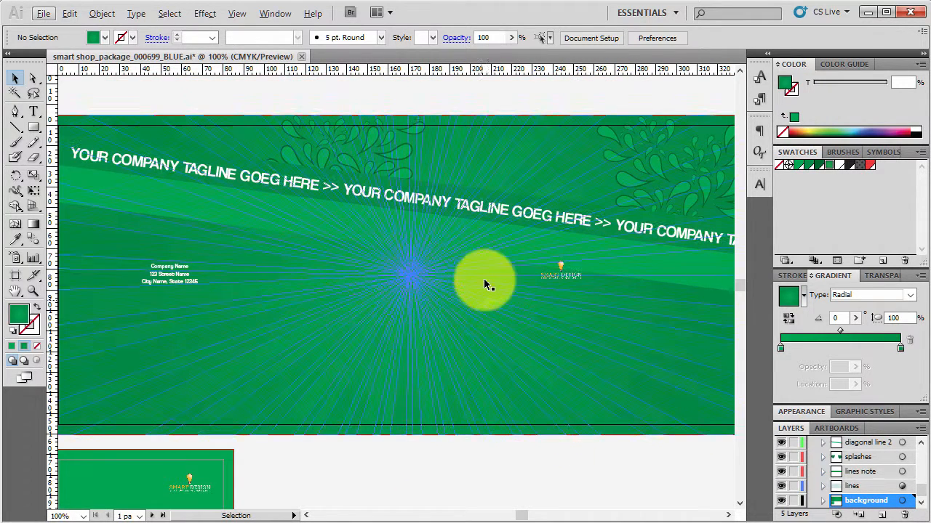
- Select the white company tagline text that runs along the banner's diagonal path
{"action": "left_click", "coordinate": [501, 208]}
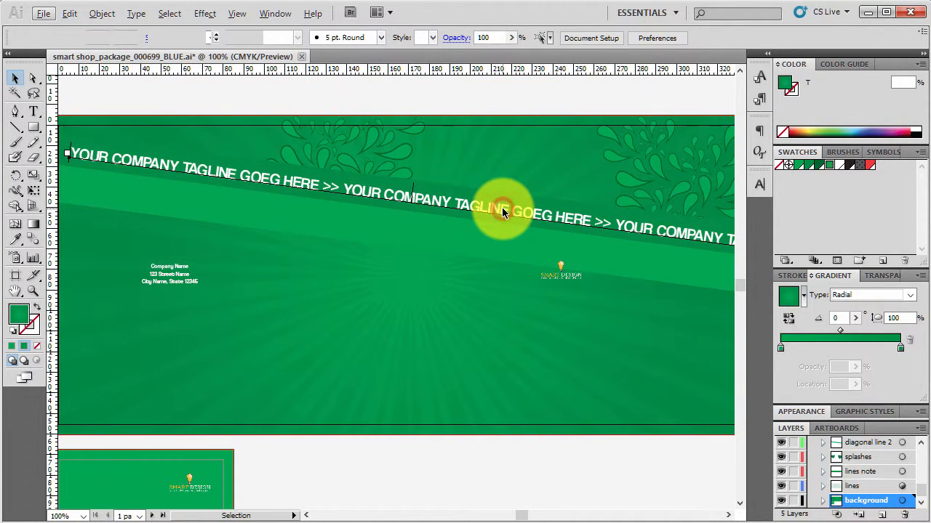
{"action": "left_click", "coordinate": [392, 88]}
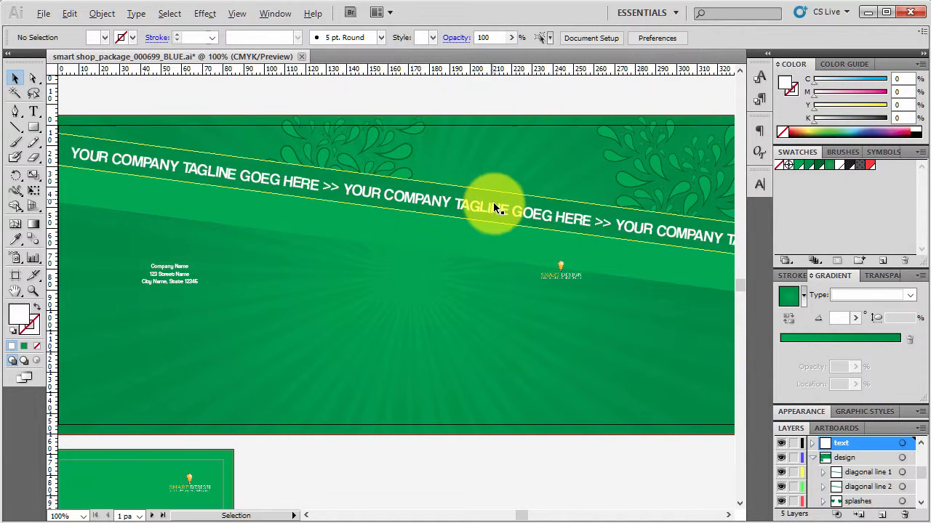
{"action": "scroll", "coordinate": [497, 216], "scroll_direction": "down", "scroll_amount": 1, "text": "alt"}
{"action": "scroll", "coordinate": [298, 178], "scroll_direction": "up", "scroll_amount": 4, "text": "alt"}
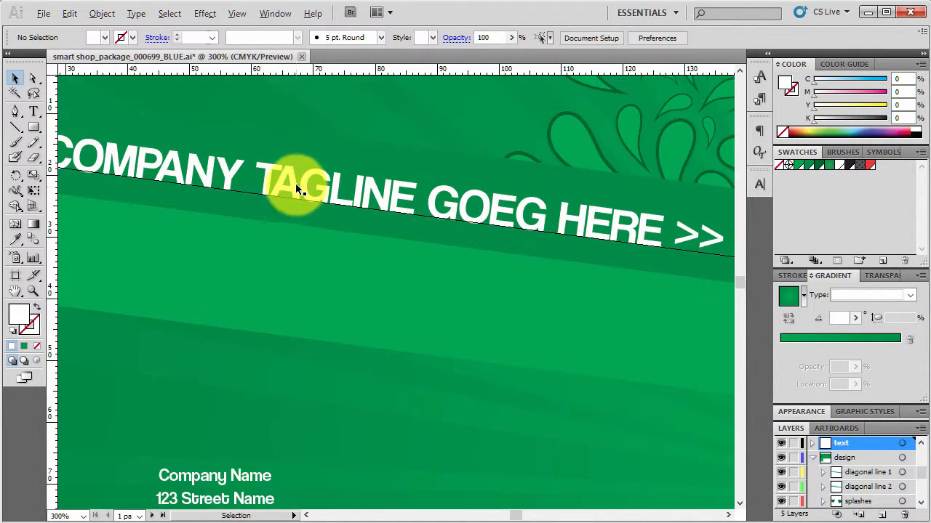
{"action": "left_click", "coordinate": [293, 182]}
{"action": "scroll", "coordinate": [494, 241], "scroll_direction": "down", "scroll_amount": 2, "text": "alt"}
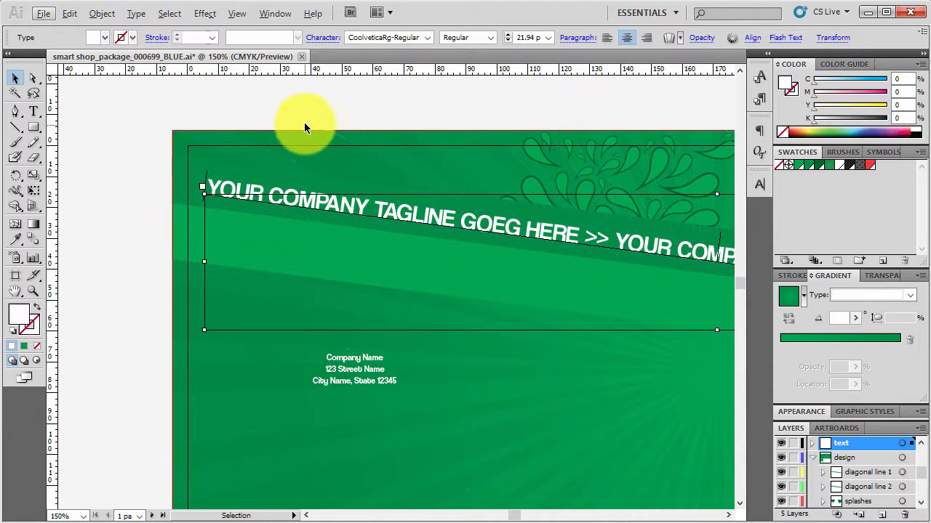
{"action": "left_click", "coordinate": [304, 116]}
{"action": "left_click", "coordinate": [337, 204]}
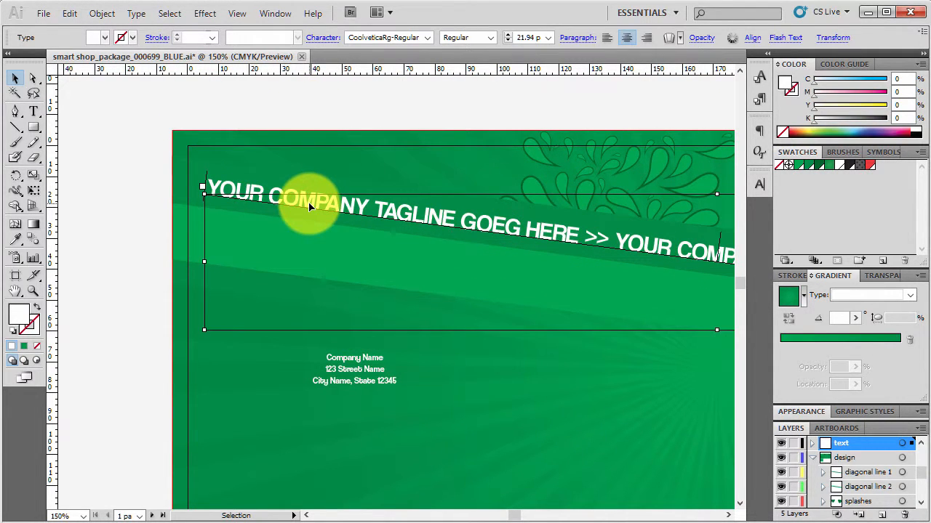
- Replace the entire diagonal tagline text with "smart designs for great solutions >>>"
{"action": "key", "text": "t"}
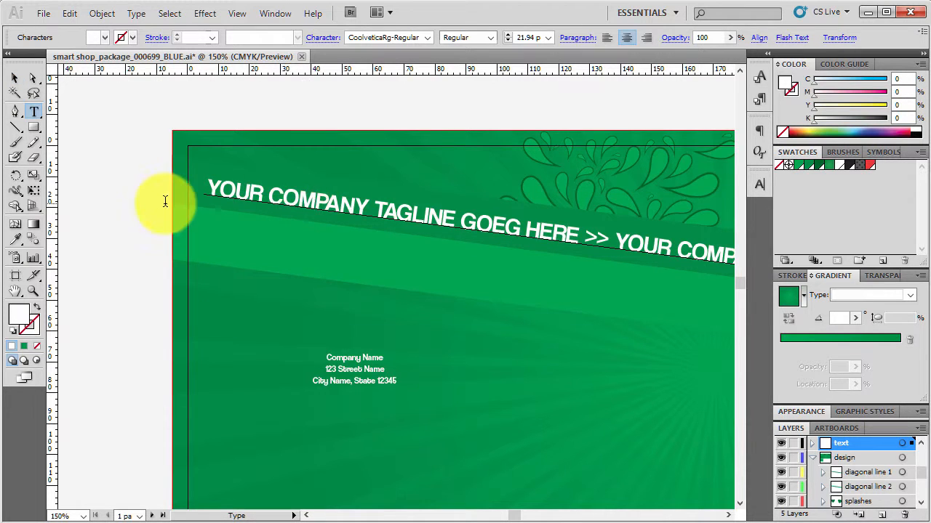
{"action": "scroll", "coordinate": [162, 199], "scroll_direction": "down", "scroll_amount": 2, "text": "alt"}
{"action": "left_click_drag", "start_coordinate": [183, 197], "coordinate": [654, 257]}
{"action": "scroll", "coordinate": [144, 189], "scroll_direction": "up", "scroll_amount": 4}
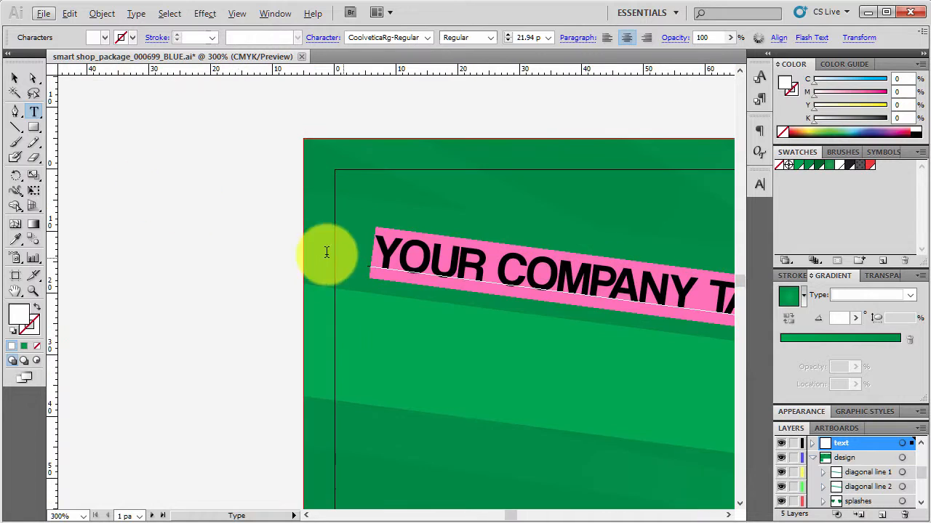
{"action": "scroll", "coordinate": [327, 251], "scroll_direction": "down", "scroll_amount": 2}
{"action": "double_click", "coordinate": [321, 249]}
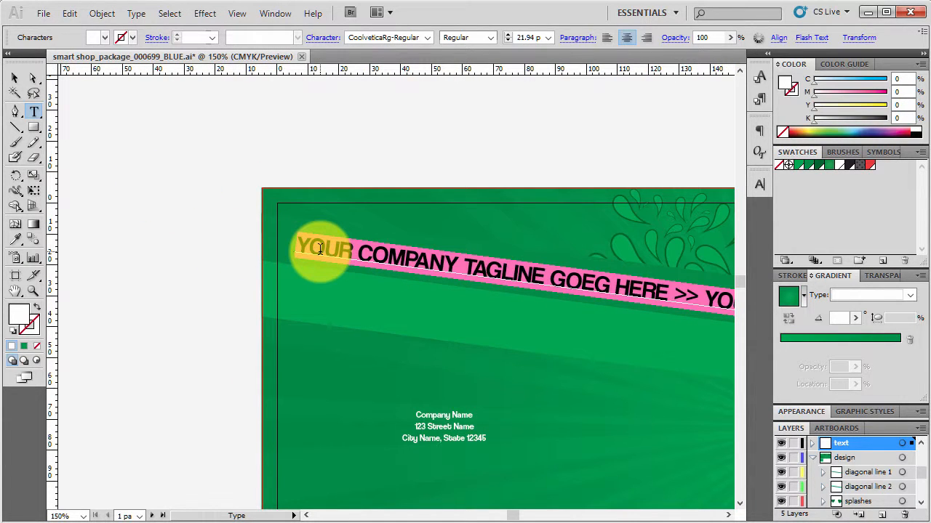
{"action": "key", "text": "ctrl+a"}
{"action": "type", "text": "sma"}
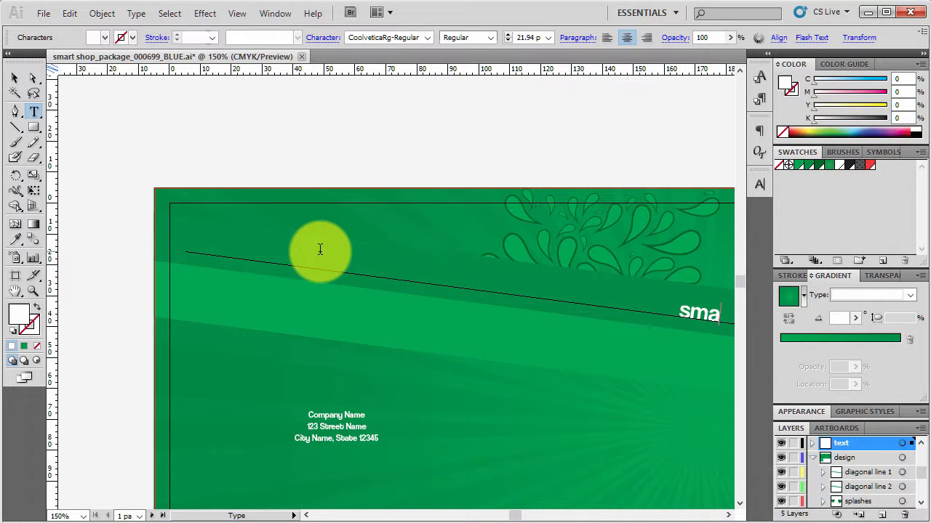
{"action": "type", "text": "rt design"}
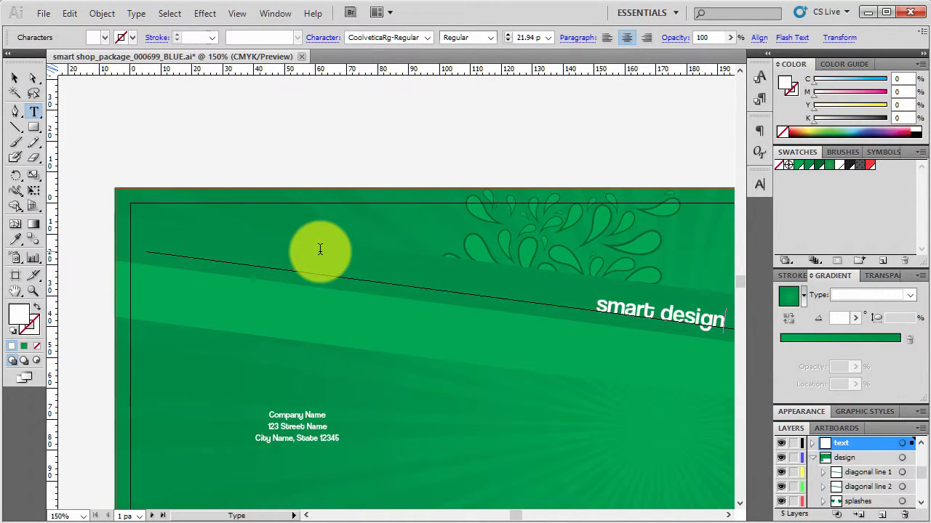
{"action": "type", "text": "s "}
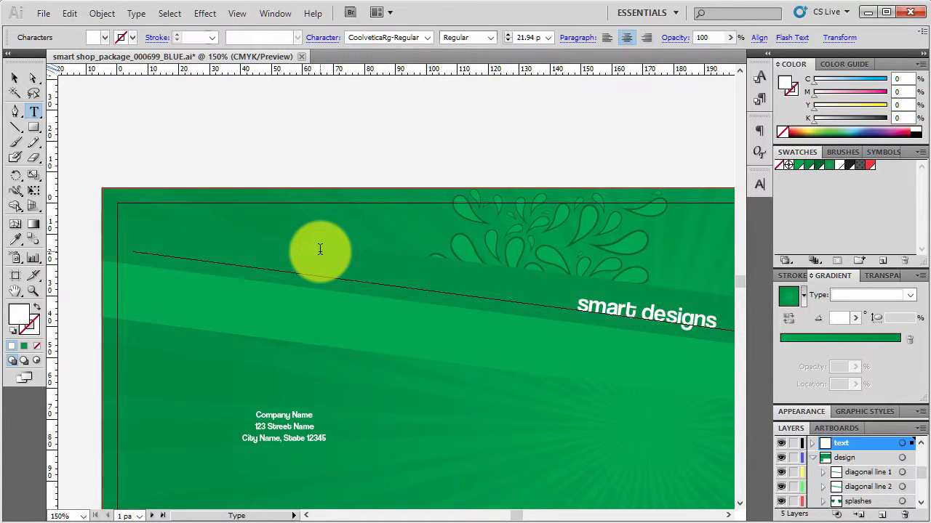
{"action": "type", "text": "for"}
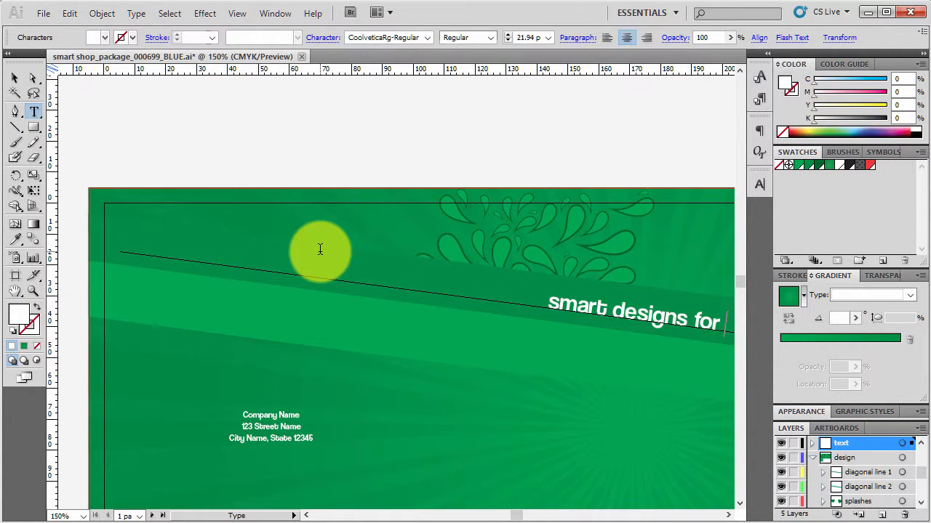
{"action": "type", "text": " great so"}
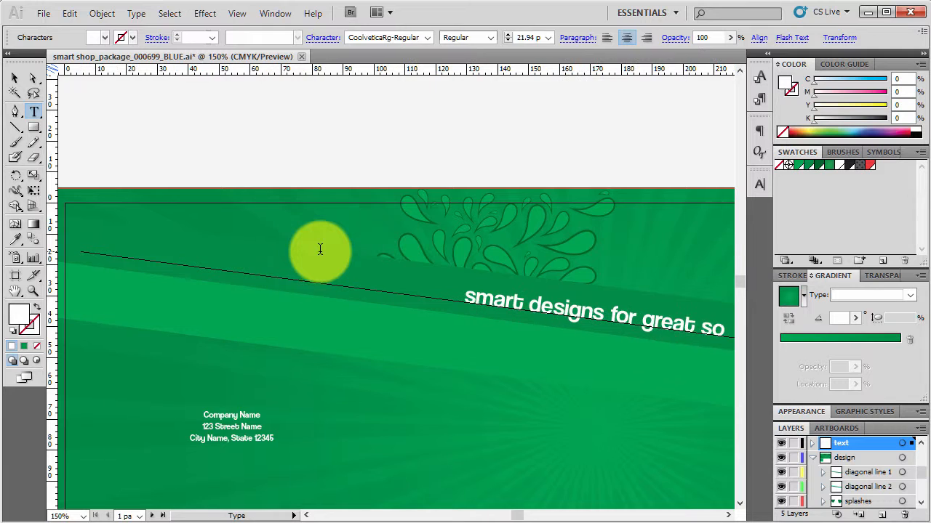
{"action": "type", "text": "lution"}
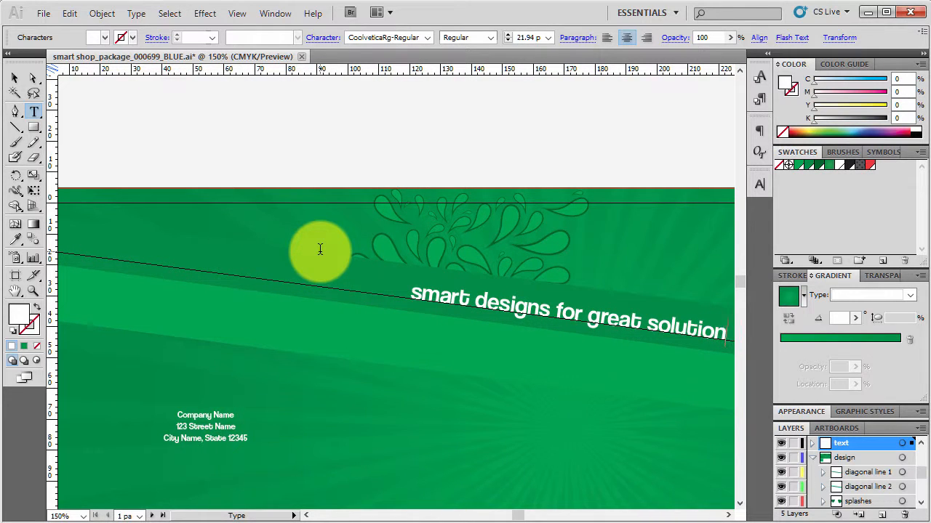
{"action": "type", "text": "s >>>"}
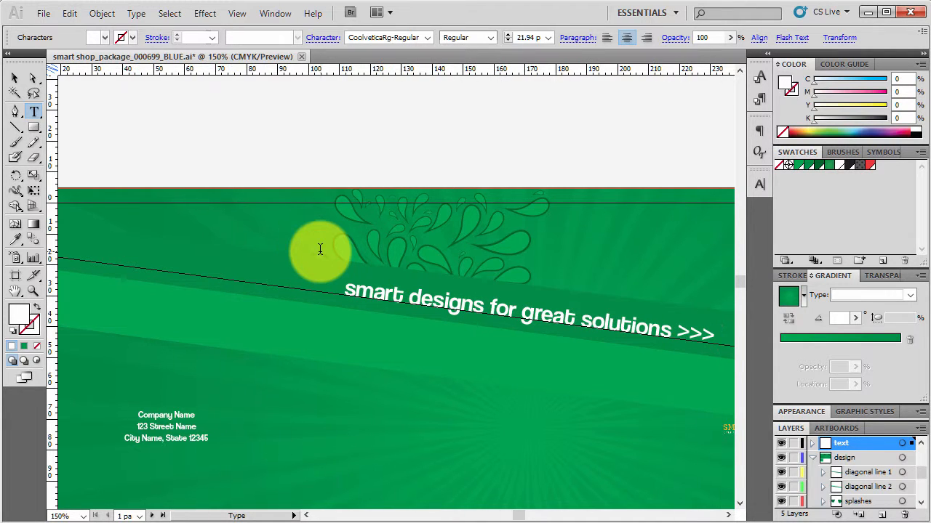
- Copy the whole new tagline phrase, including its trailing arrows
{"action": "key", "text": "shift+Left"}
{"action": "key", "text": "shift+Left"}
{"action": "key", "text": "shift+Left"}
{"action": "key", "text": "shift+Left"}
{"action": "key", "text": "shift+Left"}
{"action": "key", "text": "shift+Left"}
{"action": "key", "text": "shift+Left"}
{"action": "key", "text": "shift+Left"}
{"action": "key", "text": "shift+Left"}
{"action": "key", "text": "shift+Left"}
{"action": "key", "text": "shift+Left"}
{"action": "key", "text": "shift+Left"}
{"action": "key", "text": "shift+Left"}
{"action": "key", "text": "shift+Left"}
{"action": "key", "text": "shift+Left"}
{"action": "key", "text": "shift+Left"}
{"action": "key", "text": "shift+Left"}
{"action": "key", "text": "shift+Left"}
{"action": "key", "text": "shift+Left"}
{"action": "key", "text": "shift+Left"}
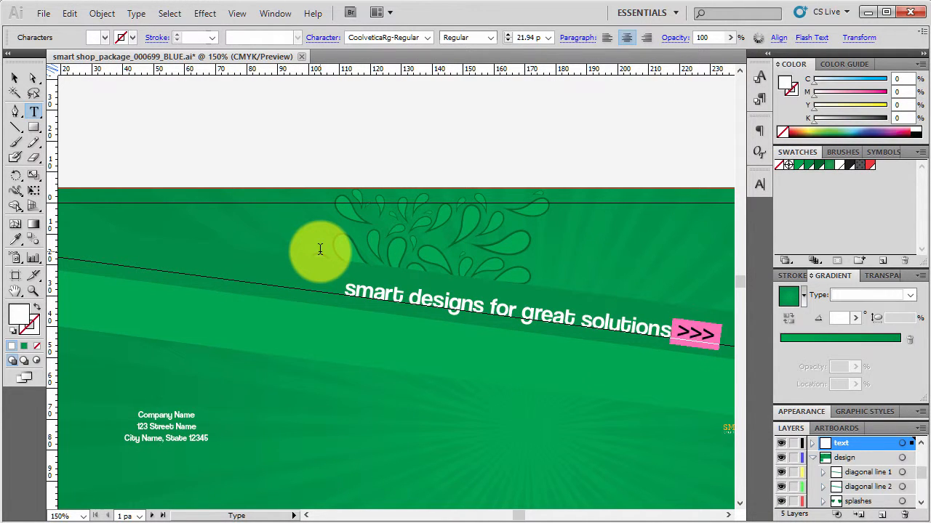
{"action": "key", "text": "shift+Left"}
{"action": "key", "text": "shift+Left"}
{"action": "key", "text": "shift+Left"}
{"action": "key", "text": "shift+Left"}
{"action": "key", "text": "shift+Left"}
{"action": "key", "text": "ctrl+c"}
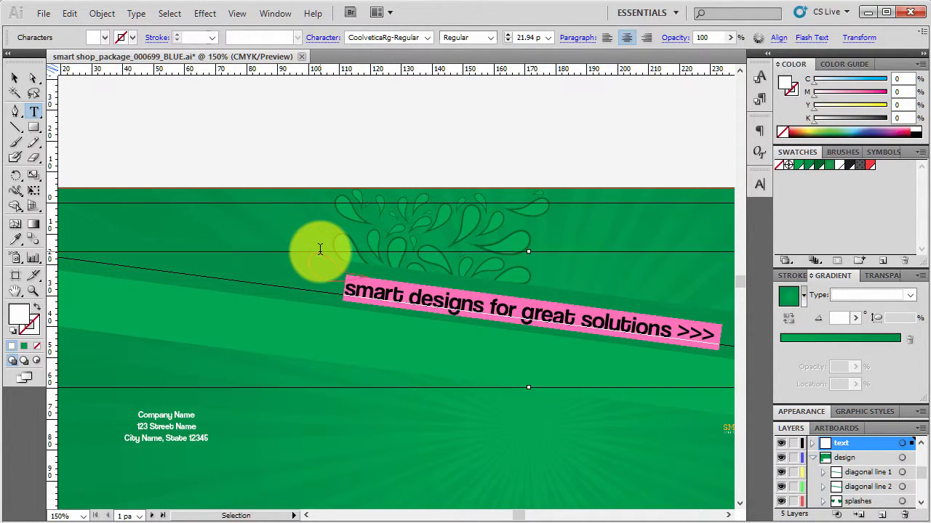
- Paste the copied phrase repeatedly to fill the diagonal path, and finish text editing with nothing selected
{"action": "key", "text": "ctrl+shift+a"}
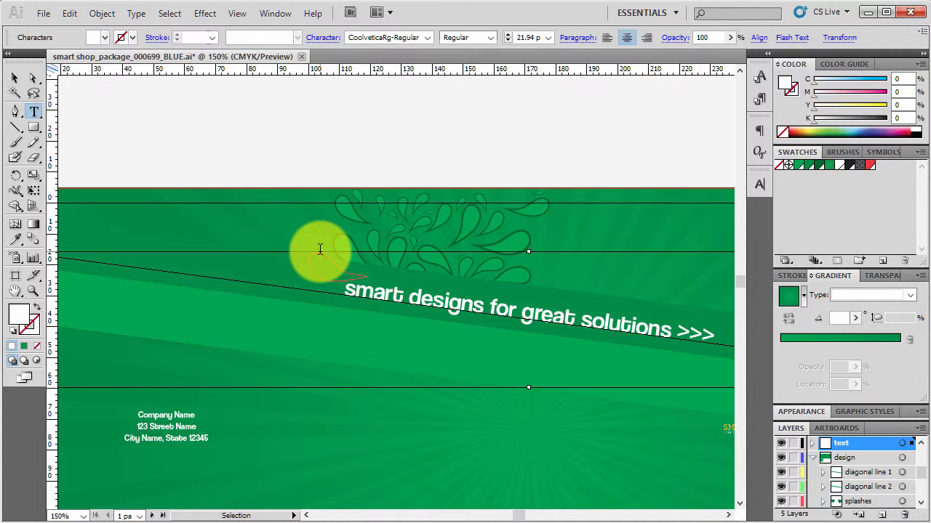
{"action": "key", "text": "ctrl+v"}
{"action": "key", "text": "Escape"}
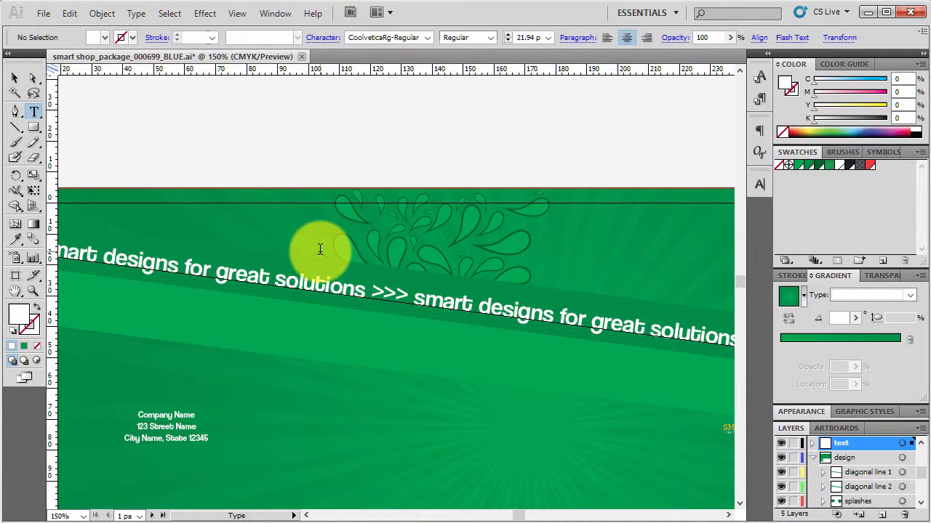
{"action": "key", "text": "ctrl+minus"}
{"action": "key", "text": "ctrl+minus"}
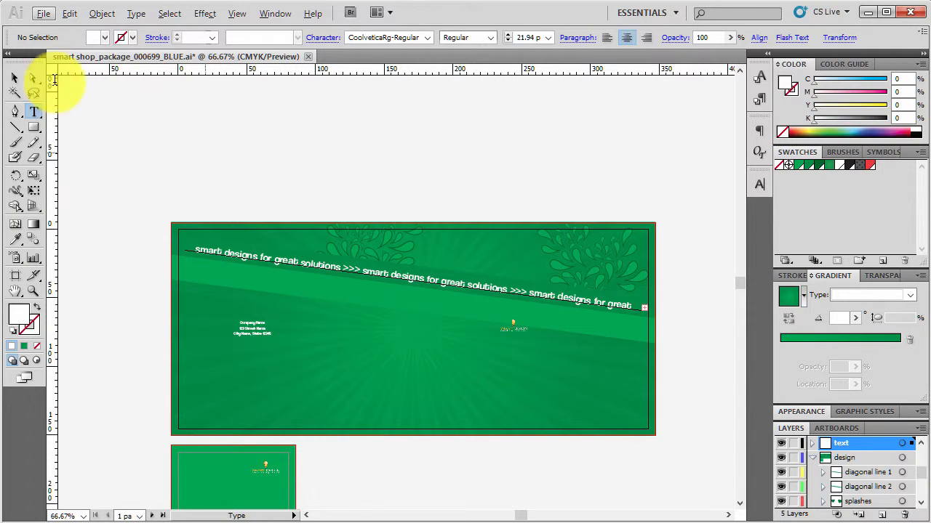
{"action": "left_click", "coordinate": [14, 77]}
{"action": "left_click", "coordinate": [275, 159]}
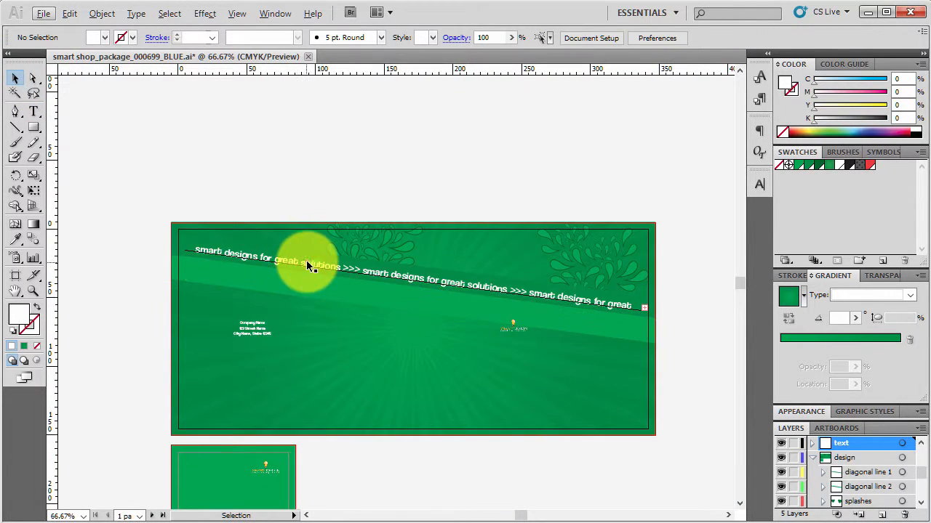
- Convert the entire diagonal tagline text to uppercase, and finish with nothing selected
{"action": "left_click", "coordinate": [306, 262]}
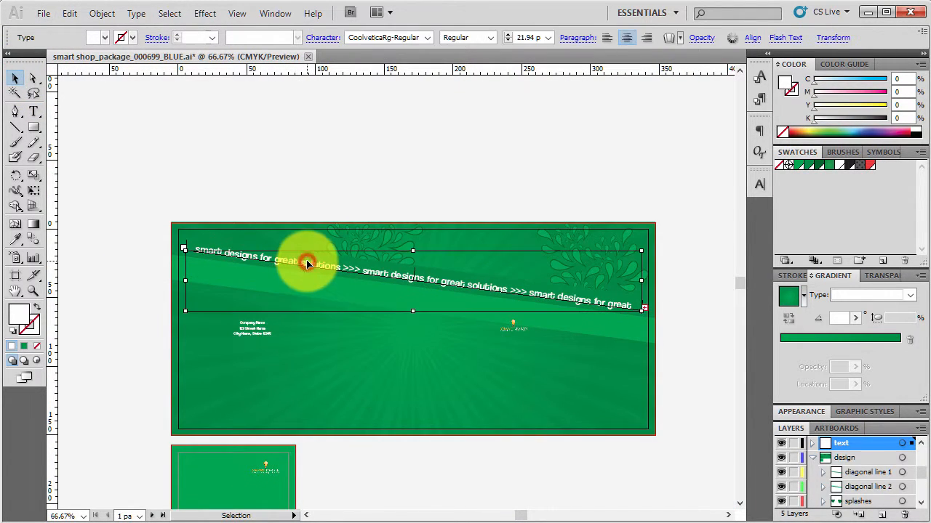
{"action": "scroll", "coordinate": [306, 262], "scroll_direction": "up", "scroll_amount": 2}
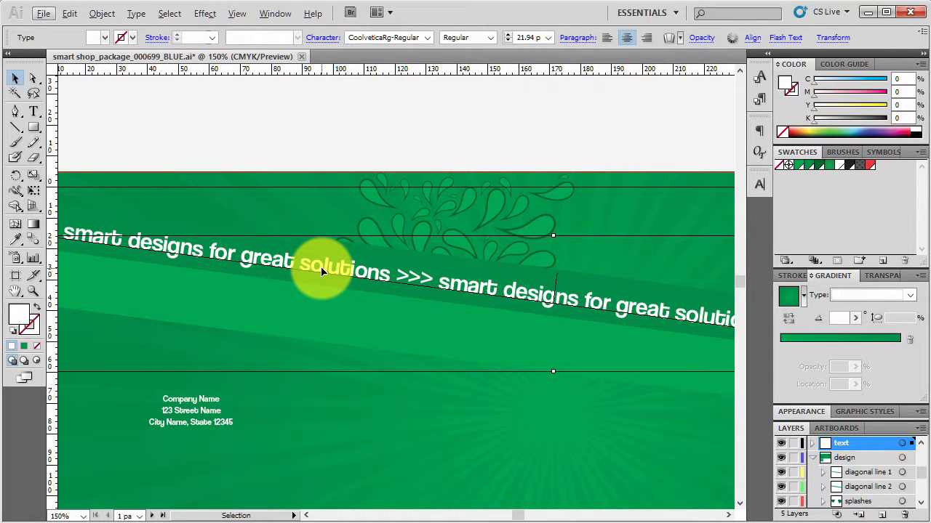
{"action": "double_click", "coordinate": [322, 270]}
{"action": "key", "text": "ctrl+a"}
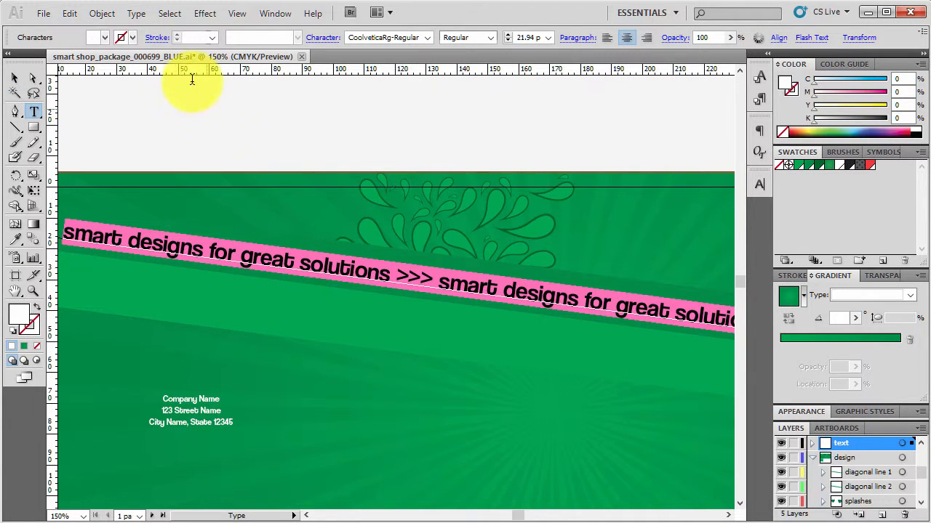
{"action": "left_click", "coordinate": [128, 13]}
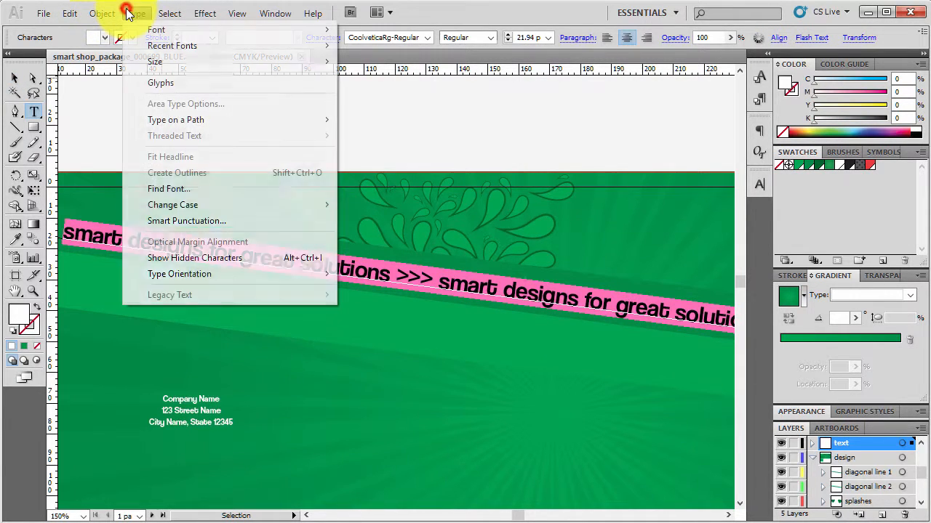
{"action": "mouse_move", "coordinate": [156, 206]}
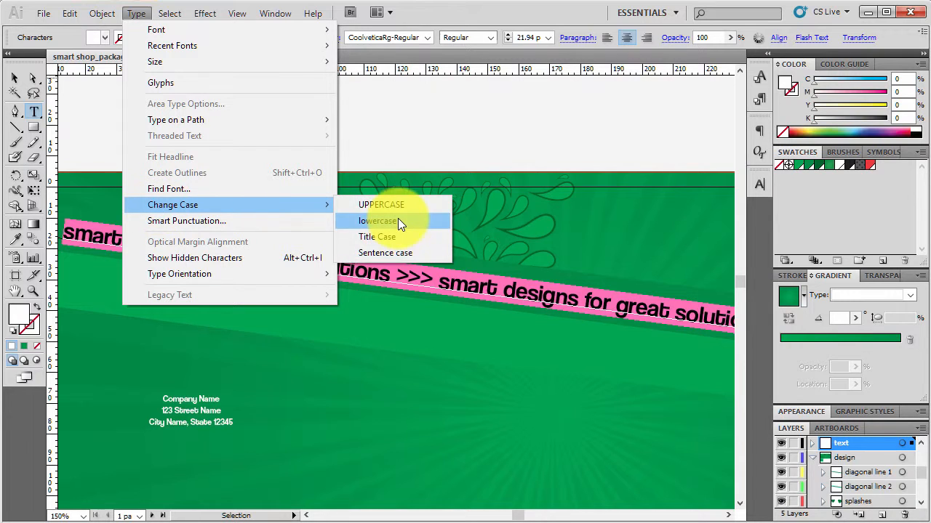
{"action": "left_click", "coordinate": [412, 204]}
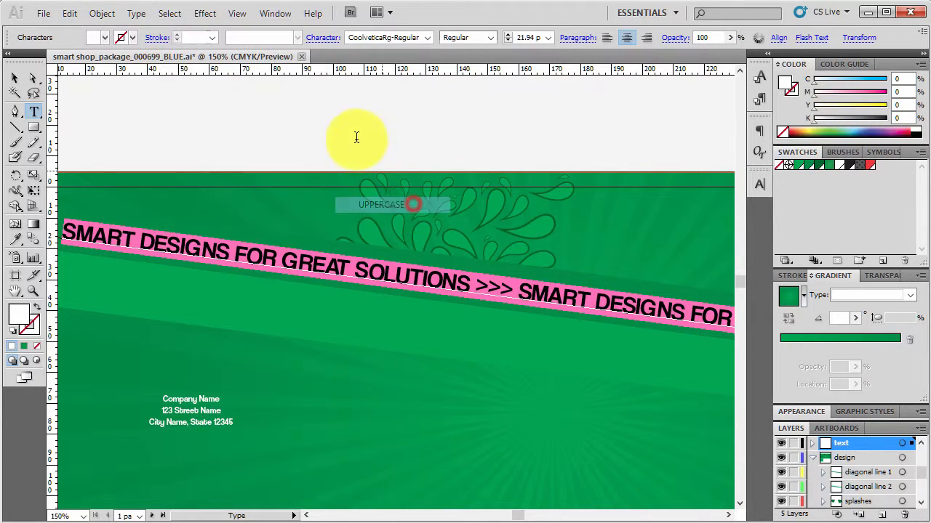
{"action": "left_click", "coordinate": [14, 78]}
{"action": "left_click", "coordinate": [190, 109]}
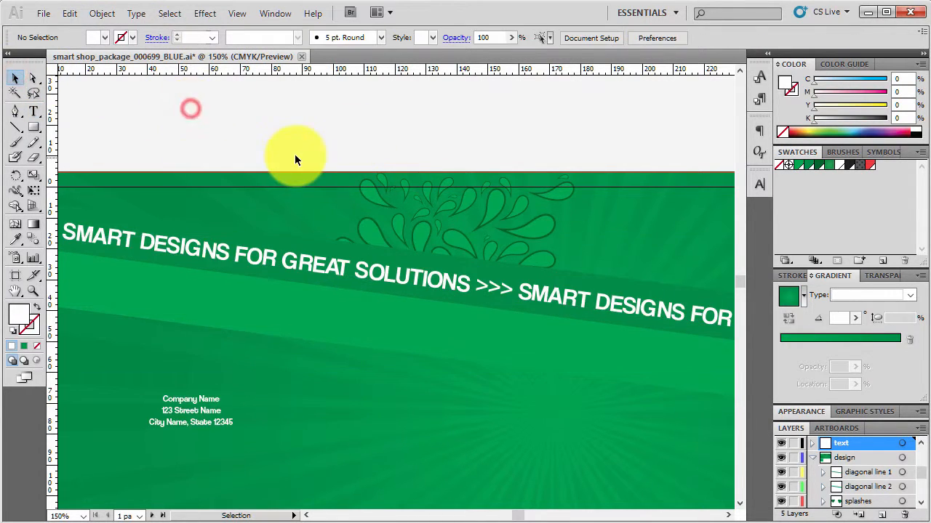
{"action": "scroll", "coordinate": [295, 155], "scroll_direction": "down", "scroll_amount": 3}
{"action": "scroll", "coordinate": [393, 234], "scroll_direction": "up", "scroll_amount": 2}
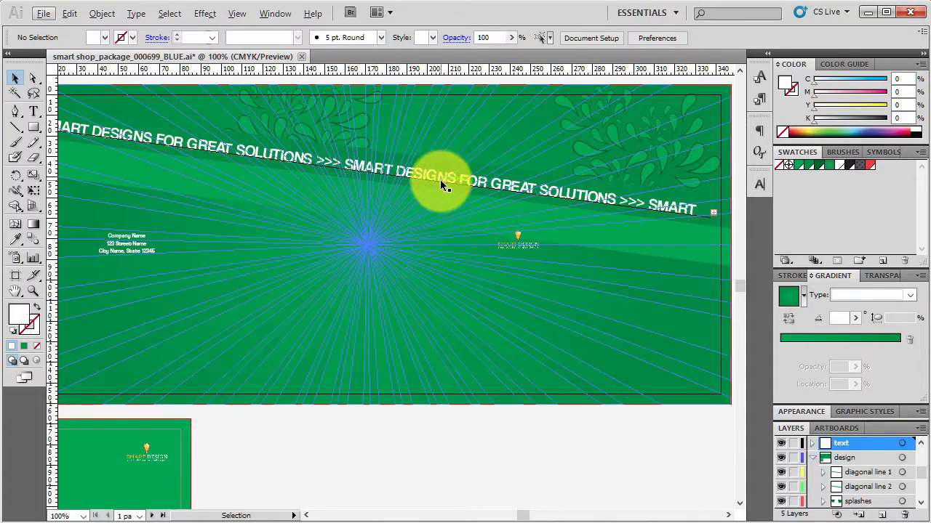
{"action": "scroll", "coordinate": [469, 267], "scroll_direction": "down", "scroll_amount": 1}
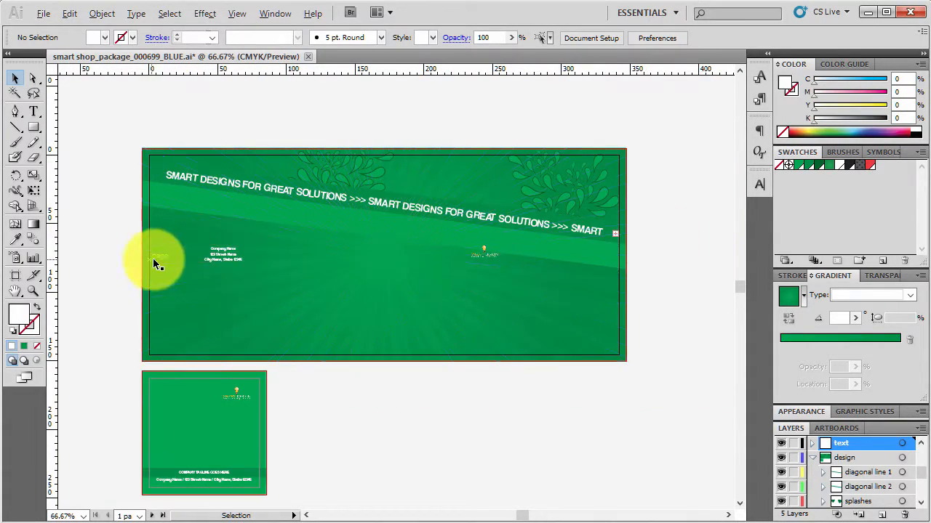
{"action": "scroll", "coordinate": [154, 263], "scroll_direction": "up", "scroll_amount": 3}
{"action": "left_click", "coordinate": [321, 240]}
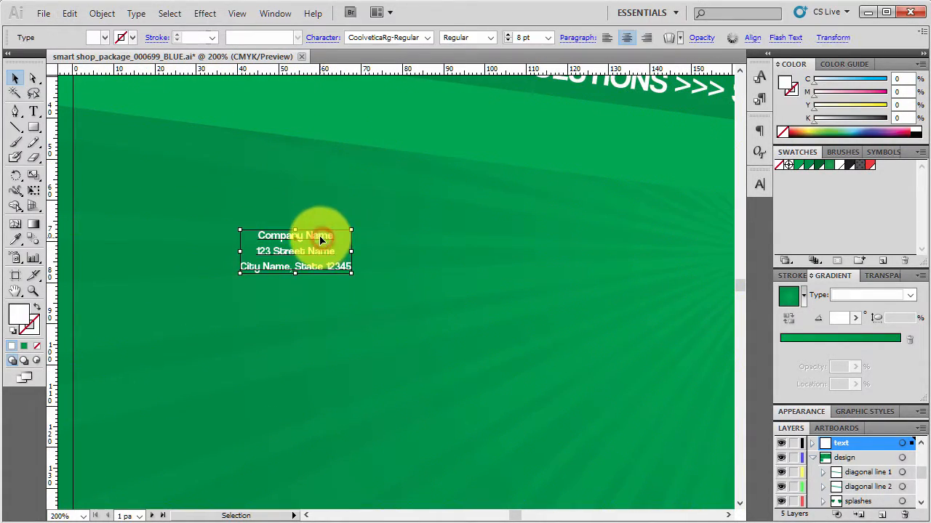
{"action": "double_click", "coordinate": [321, 240]}
{"action": "left_click_drag", "start_coordinate": [258, 231], "coordinate": [363, 265]}
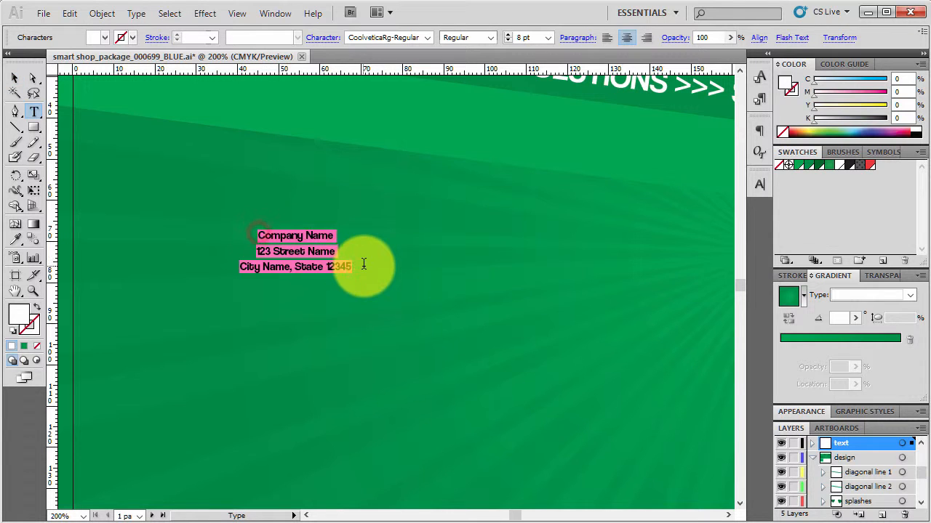
{"action": "type", "text": "S"}
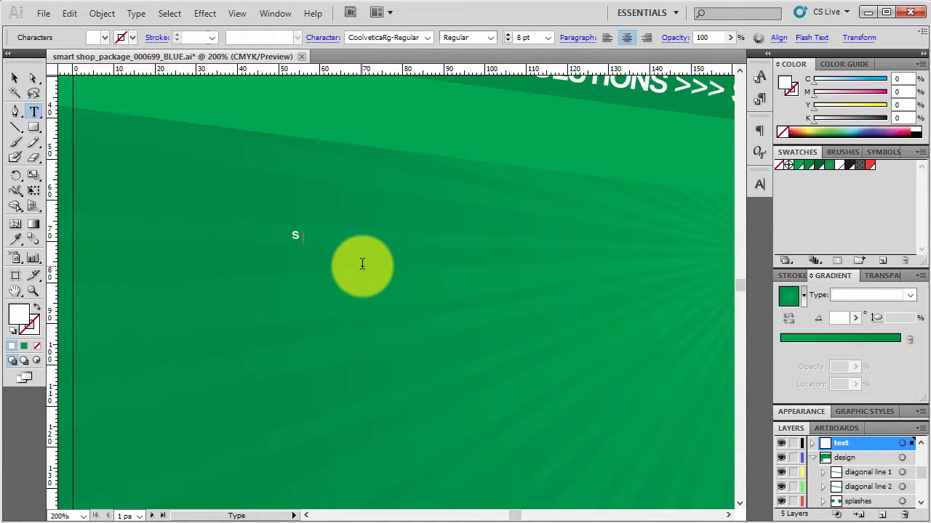
{"action": "type", "text": "mart Design"}
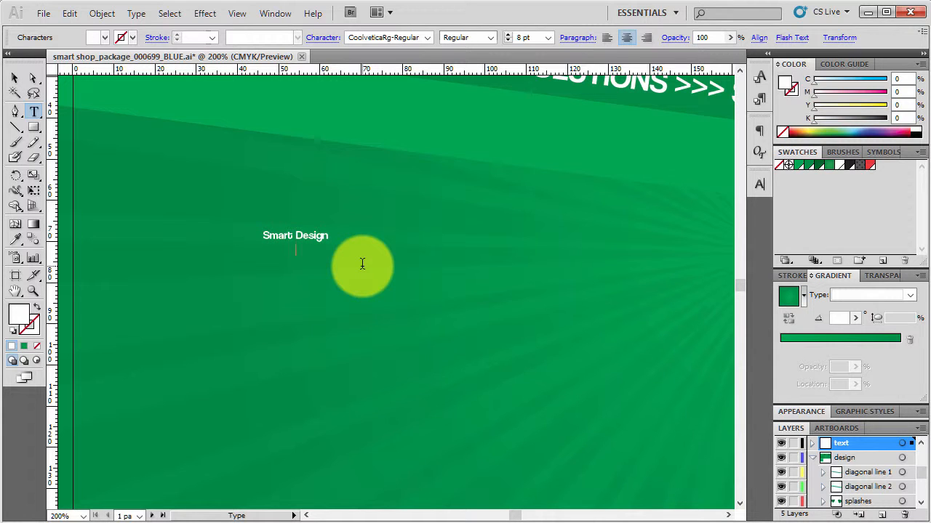
{"action": "type", "text": "Street Adreess"}
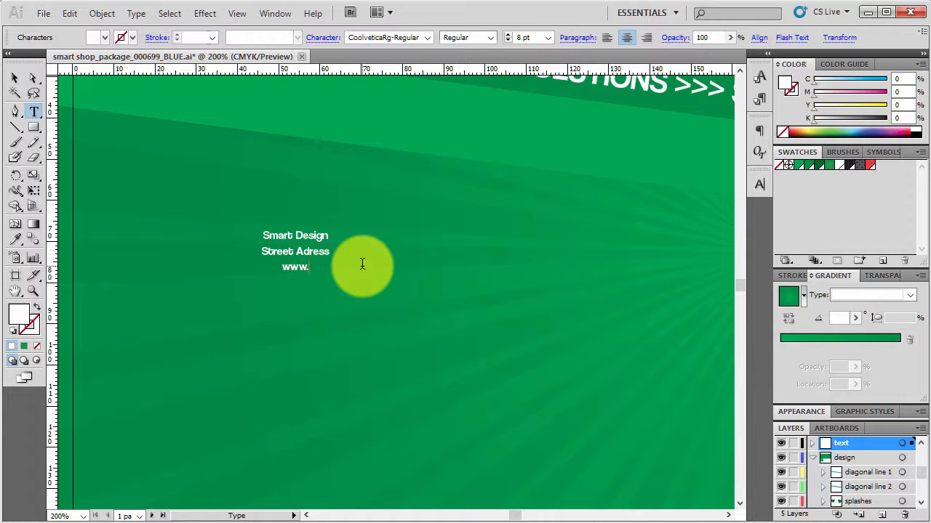
{"action": "type", "text": "www.smdizajn.com"}
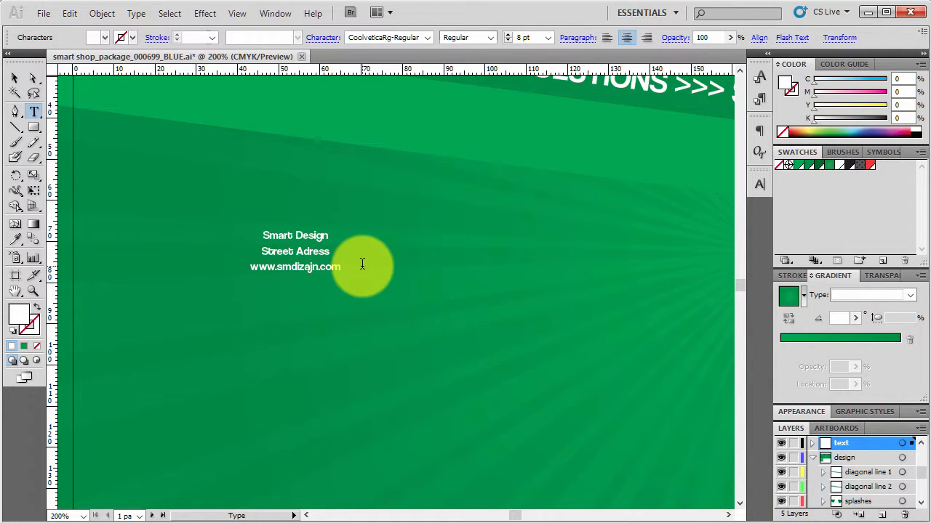
{"action": "left_click", "coordinate": [21, 74]}
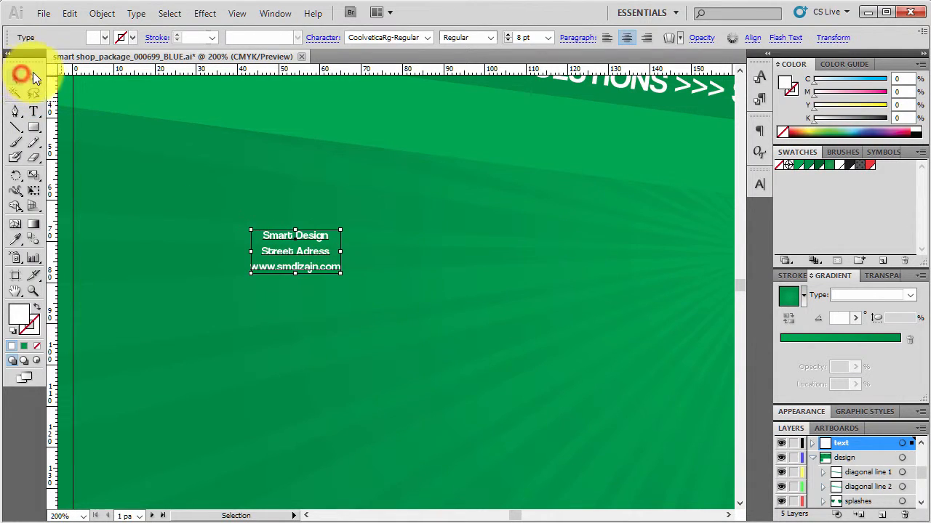
{"action": "scroll", "coordinate": [220, 285], "scroll_direction": "down", "scroll_amount": 3}
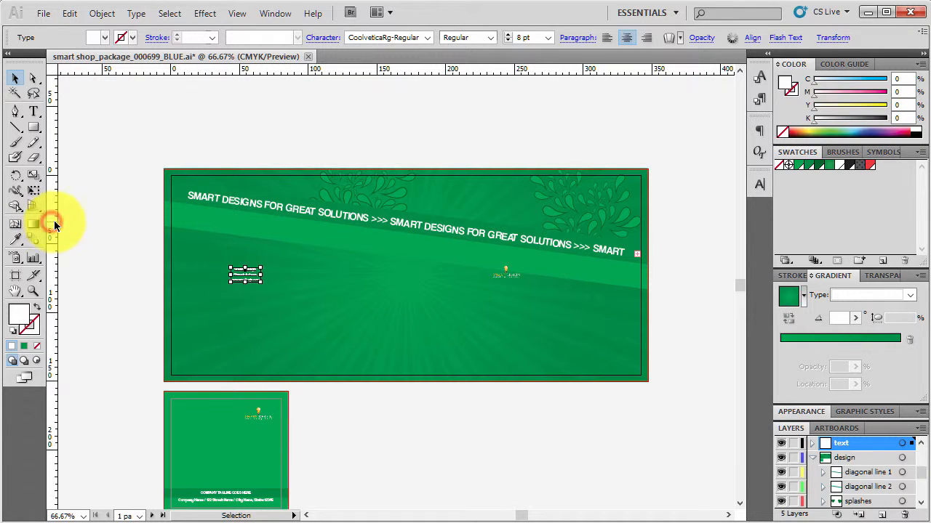
{"action": "left_click", "coordinate": [119, 230]}
- Examine the placeholder tagline and company address lines on the small square note sheet and compare it with the large banner
{"action": "scroll", "coordinate": [134, 351], "scroll_direction": "down", "scroll_amount": 3}
{"action": "scroll", "coordinate": [240, 426], "scroll_direction": "up", "scroll_amount": 4}
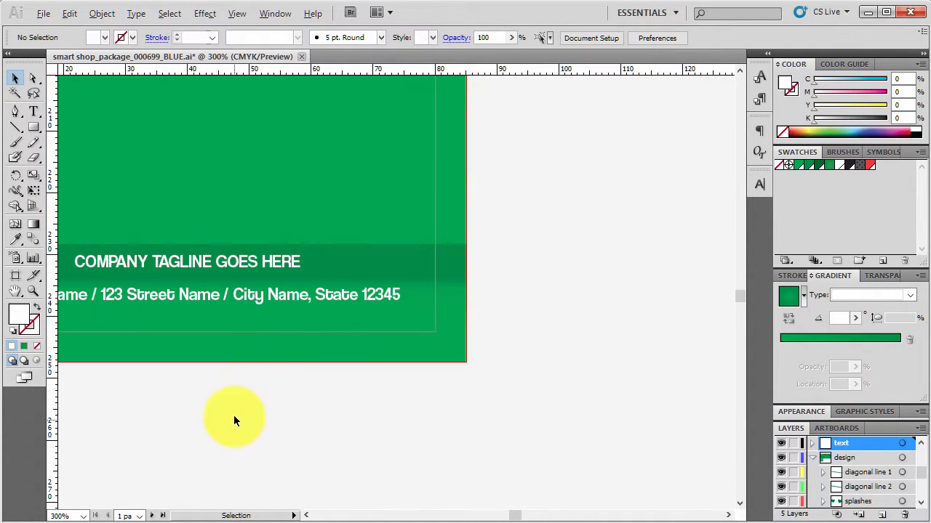
{"action": "left_click", "coordinate": [263, 261]}
{"action": "left_click", "coordinate": [253, 294]}
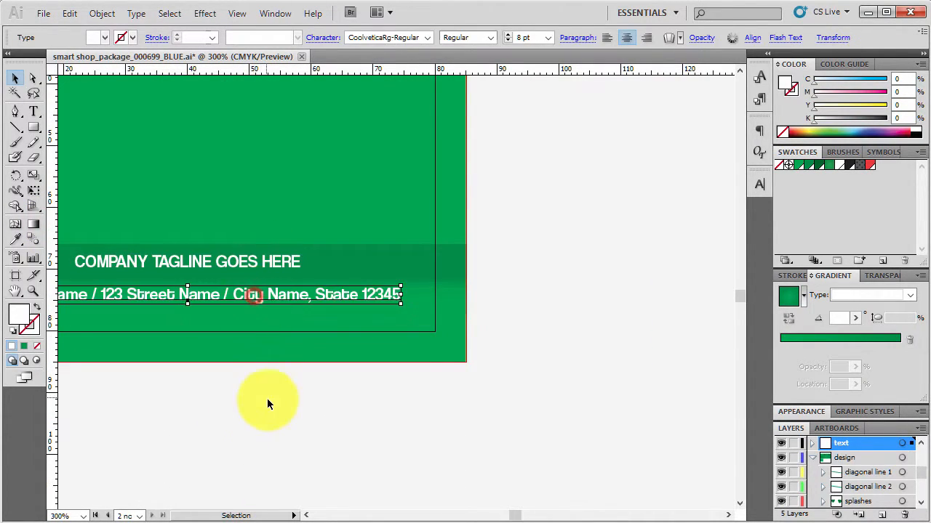
{"action": "left_click", "coordinate": [266, 404]}
{"action": "scroll", "coordinate": [321, 436], "scroll_direction": "down", "scroll_amount": 4}
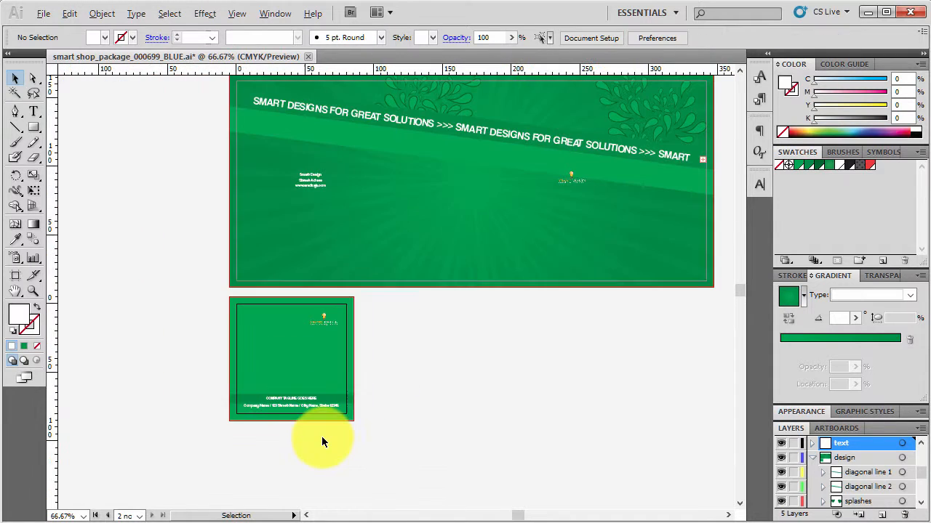
{"action": "left_click", "coordinate": [405, 325]}
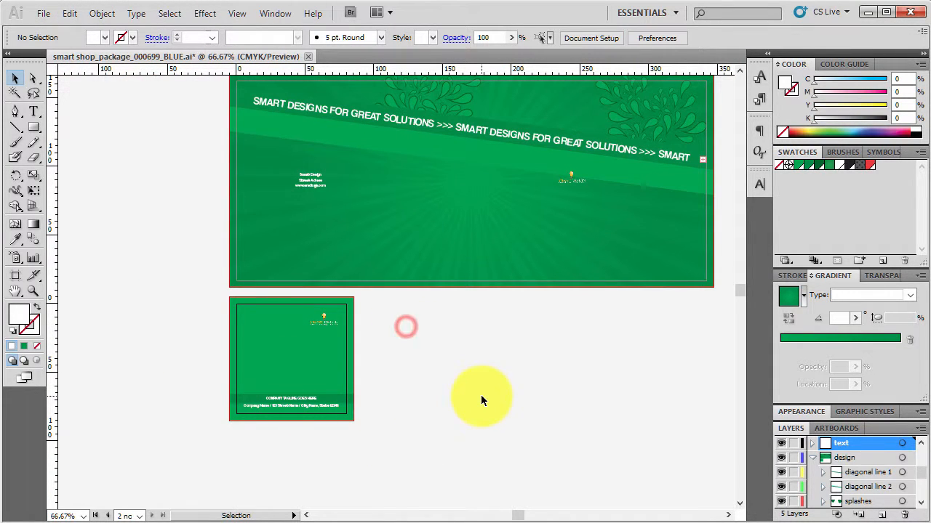
{"action": "scroll", "coordinate": [480, 396], "scroll_direction": "up", "scroll_amount": 1}
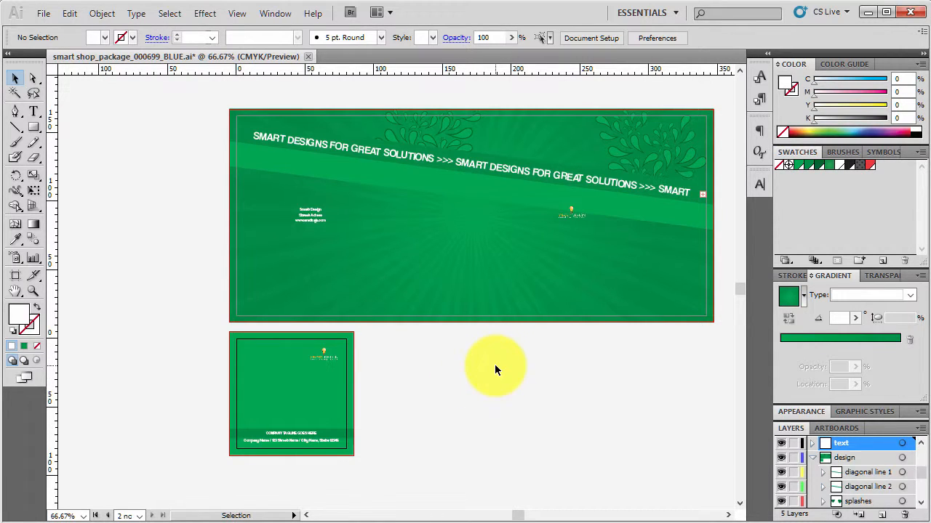
{"action": "scroll", "coordinate": [470, 406], "scroll_direction": "down", "scroll_amount": 1}
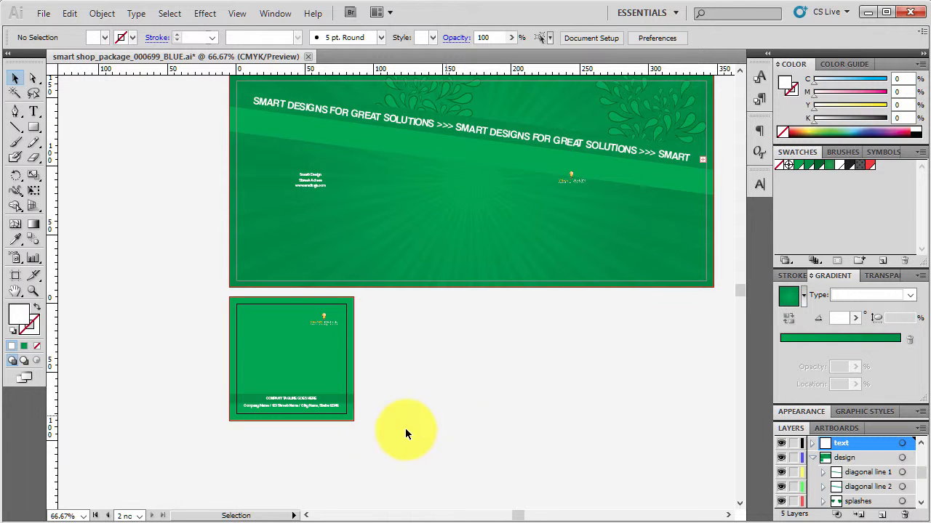
{"action": "scroll", "coordinate": [370, 435], "scroll_direction": "up", "scroll_amount": 2}
{"action": "scroll", "coordinate": [408, 429], "scroll_direction": "down", "scroll_amount": 2}
{"action": "scroll", "coordinate": [410, 378], "scroll_direction": "up", "scroll_amount": 1}
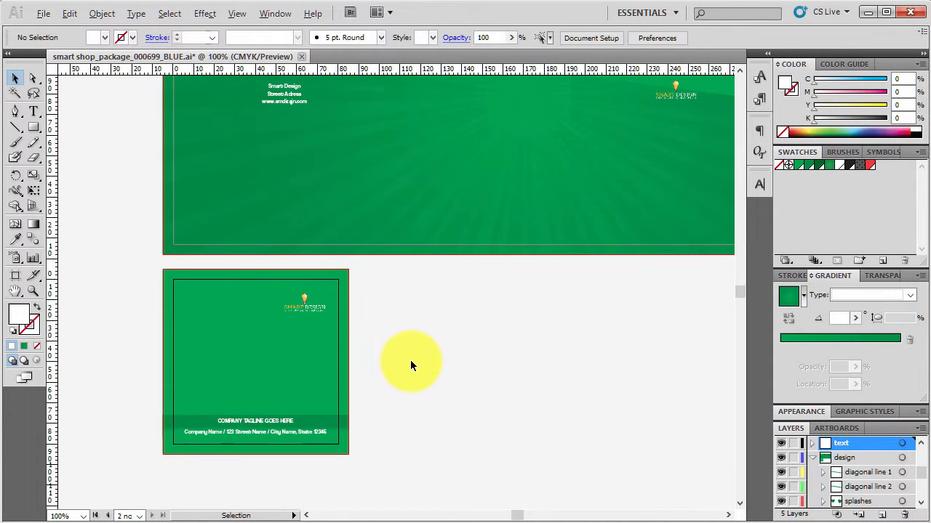
- Lighten the small note sheet's green background by setting its fill tint to 18%
{"action": "left_click", "coordinate": [389, 337]}
{"action": "left_click", "coordinate": [291, 346]}
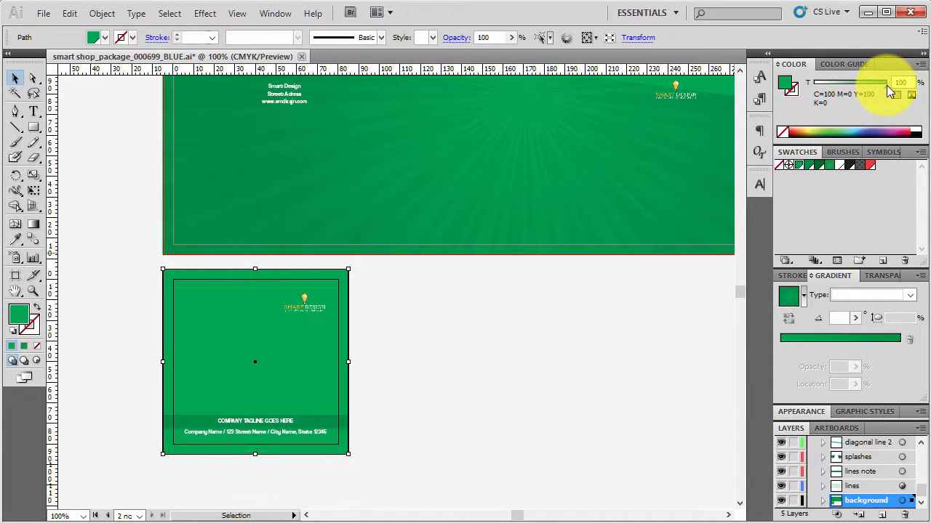
{"action": "left_click_drag", "start_coordinate": [886, 85], "coordinate": [828, 89]}
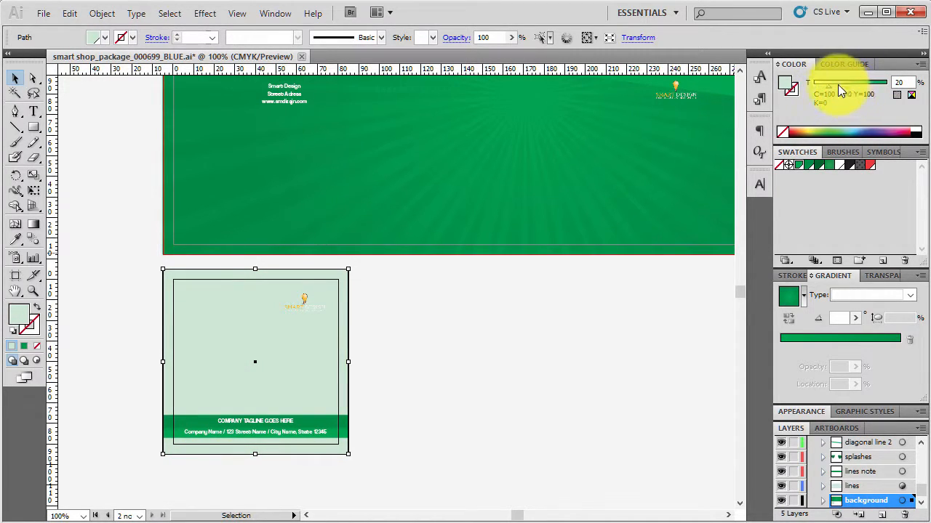
{"action": "mouse_move", "coordinate": [827, 87]}
{"action": "left_mouse_down"}
{"action": "mouse_move", "coordinate": [836, 91]}
{"action": "mouse_move", "coordinate": [826, 87]}
{"action": "left_mouse_up"}
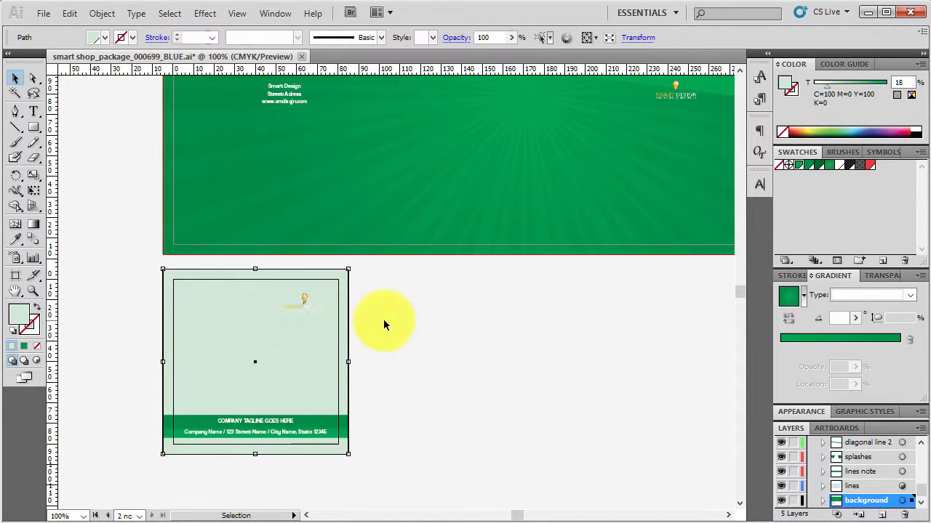
{"action": "scroll", "coordinate": [281, 455], "scroll_direction": "up", "scroll_amount": 2}
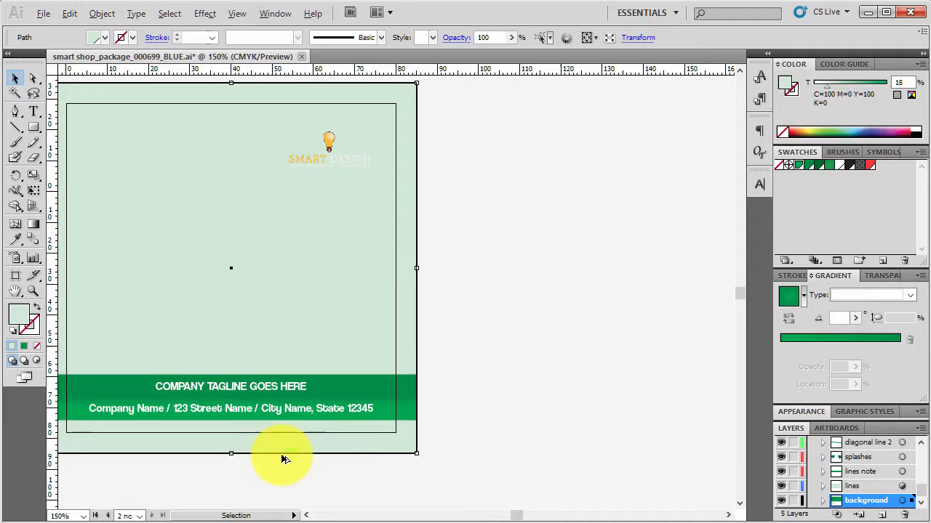
{"action": "left_click", "coordinate": [551, 432]}
{"action": "scroll", "coordinate": [526, 294], "scroll_direction": "down", "scroll_amount": 1}
- Set the small note sheet's background fill tint back to 100% and deselect it
{"action": "left_click", "coordinate": [377, 270]}
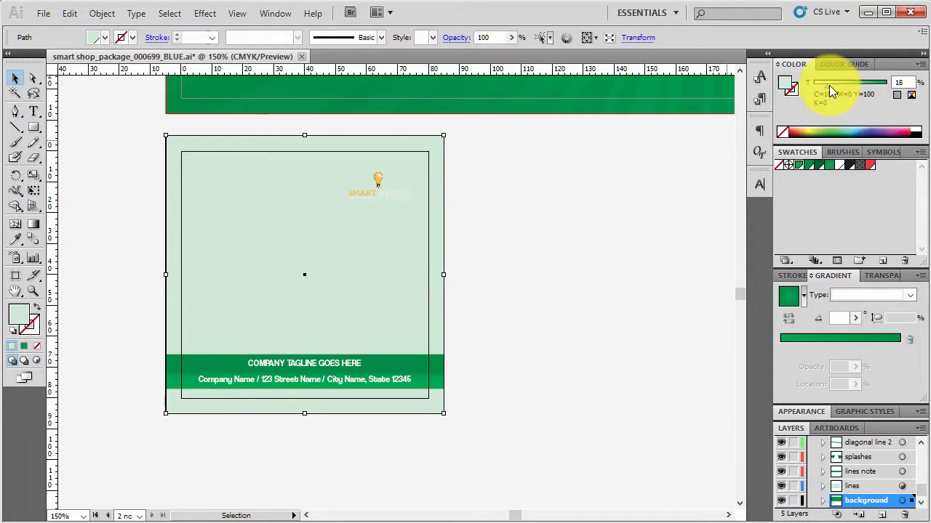
{"action": "left_click_drag", "start_coordinate": [829, 85], "coordinate": [892, 86]}
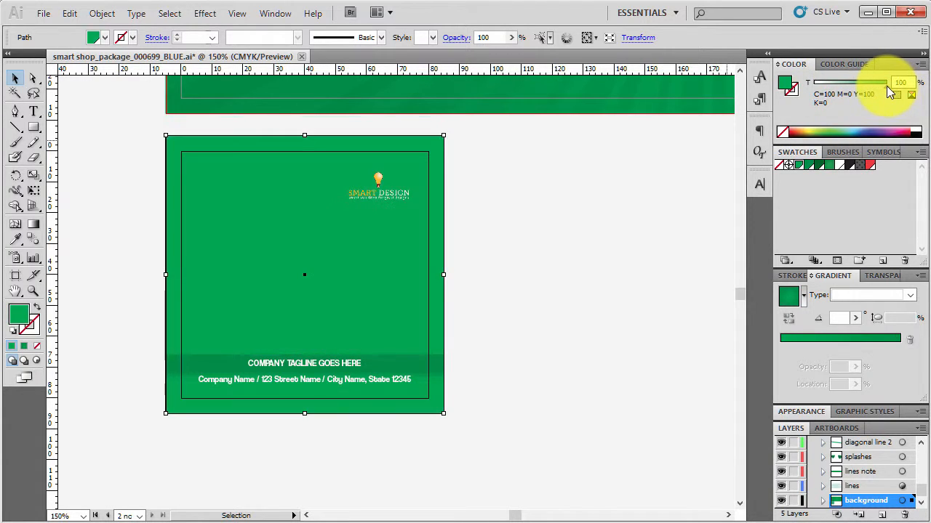
{"action": "left_click", "coordinate": [629, 222]}
{"action": "key", "text": "ctrl+minus"}
{"action": "key", "text": "ctrl+minus"}
{"action": "key", "text": "ctrl+minus"}
{"action": "left_click", "coordinate": [442, 416]}
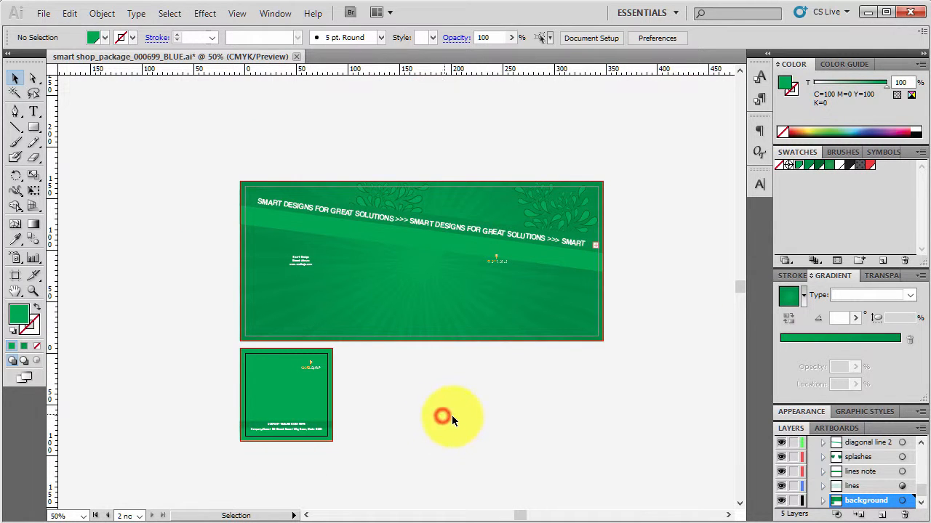
- Review the diagonal tagline, the note sheet's tagline and address lines, and the banner's address block, leaving nothing selected
{"action": "left_click", "coordinate": [507, 240]}
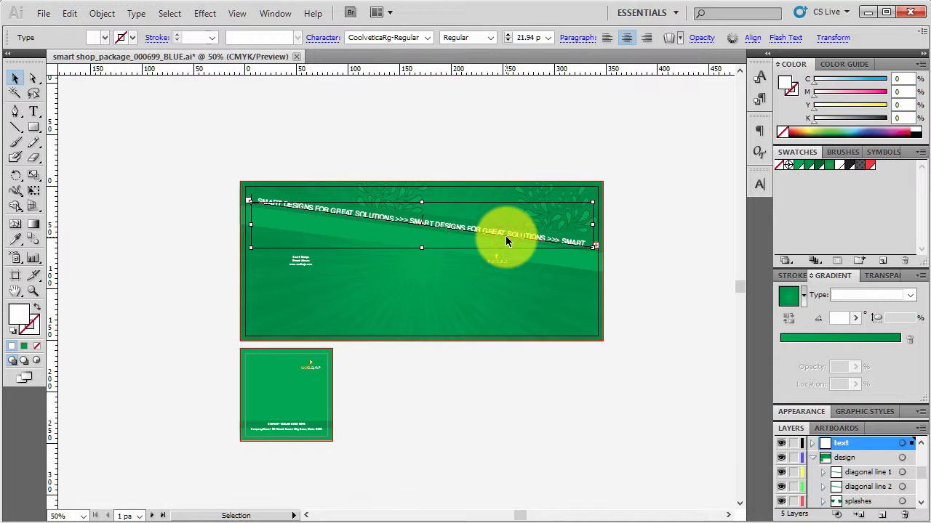
{"action": "left_click", "coordinate": [282, 428]}
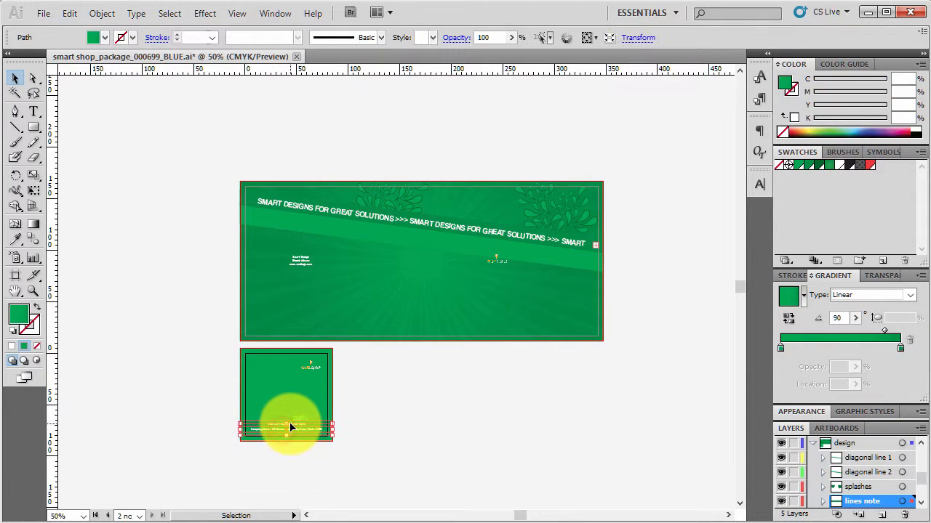
{"action": "left_click", "coordinate": [392, 424]}
{"action": "scroll", "coordinate": [295, 451], "scroll_direction": "up", "scroll_amount": 3}
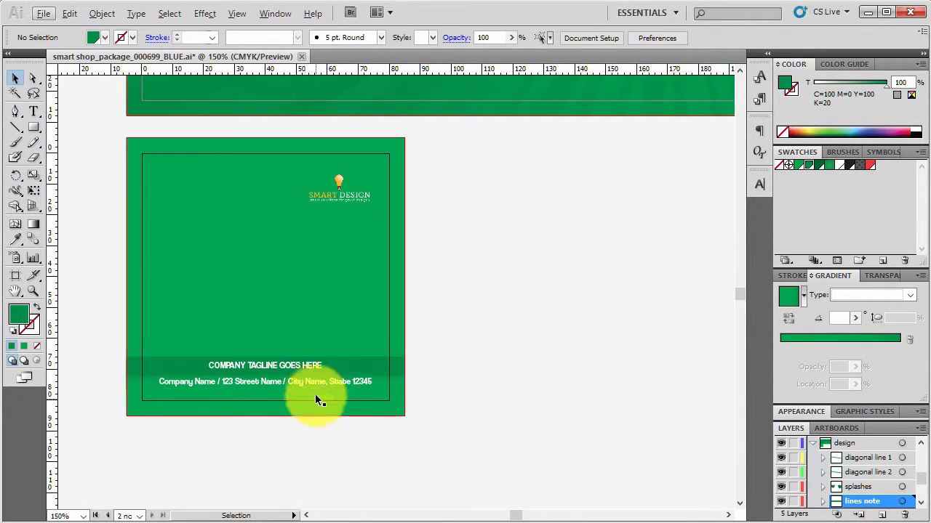
{"action": "left_click", "coordinate": [326, 380]}
{"action": "left_click", "coordinate": [312, 366]}
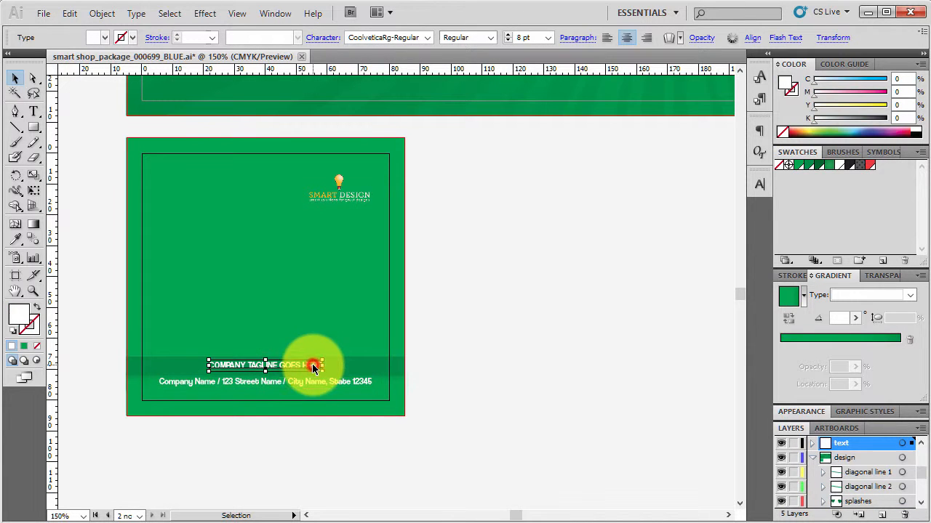
{"action": "left_click", "coordinate": [493, 365]}
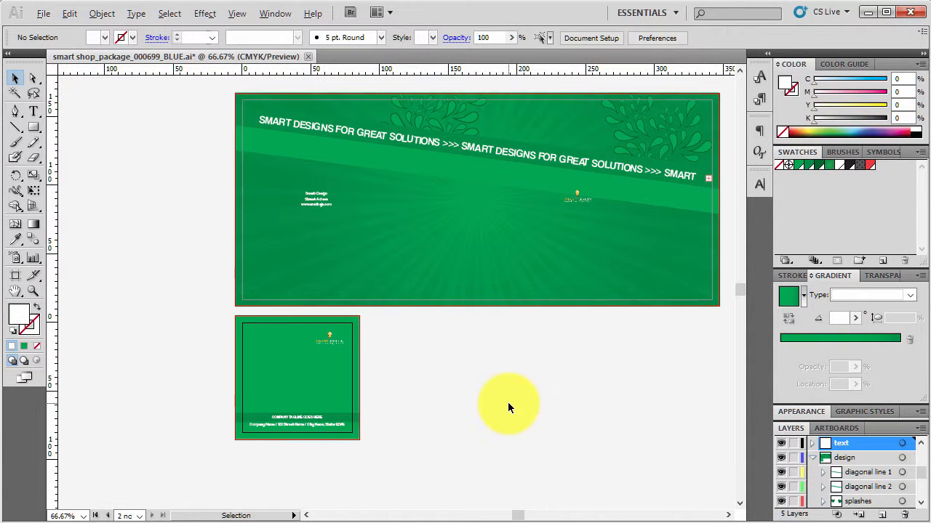
{"action": "scroll", "coordinate": [508, 402], "scroll_direction": "up", "scroll_amount": 2}
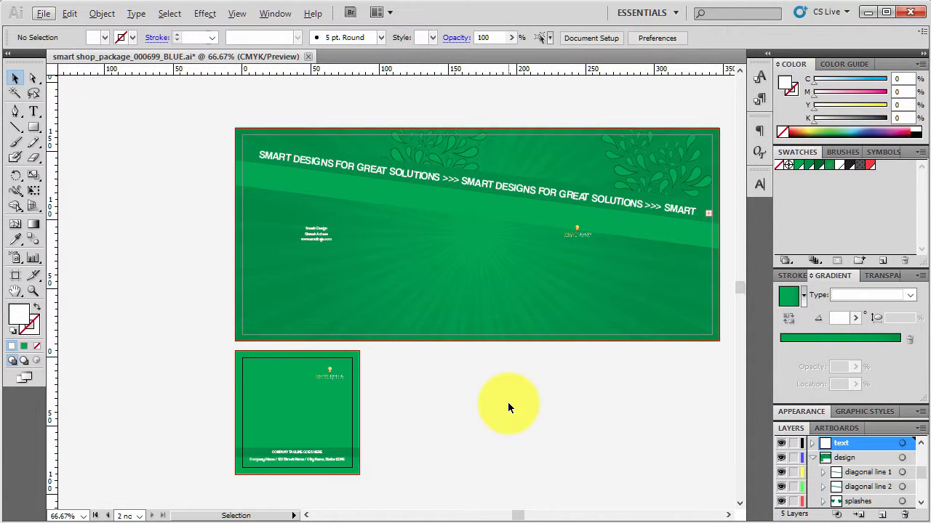
{"action": "left_click", "coordinate": [320, 239]}
{"action": "left_click", "coordinate": [456, 391]}
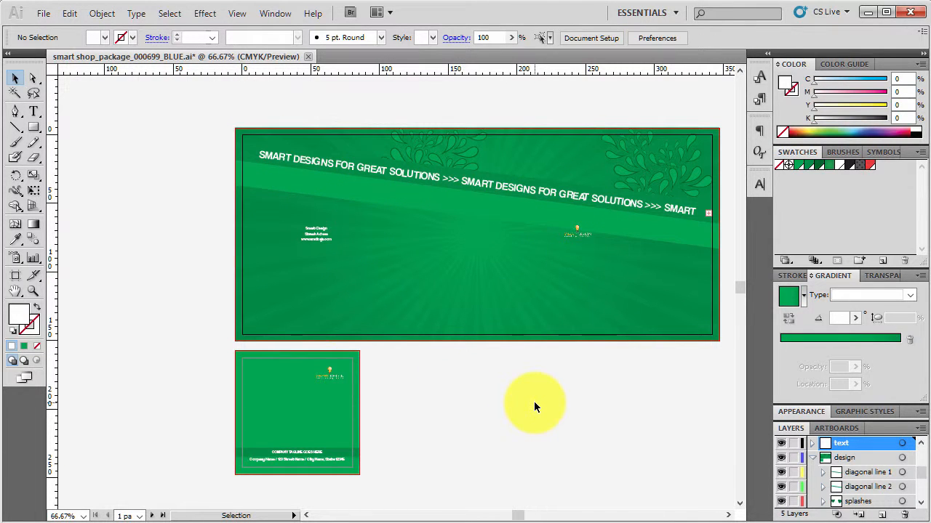
- Minimize the Illustrator window to show the desktop
{"action": "left_click", "coordinate": [867, 11]}
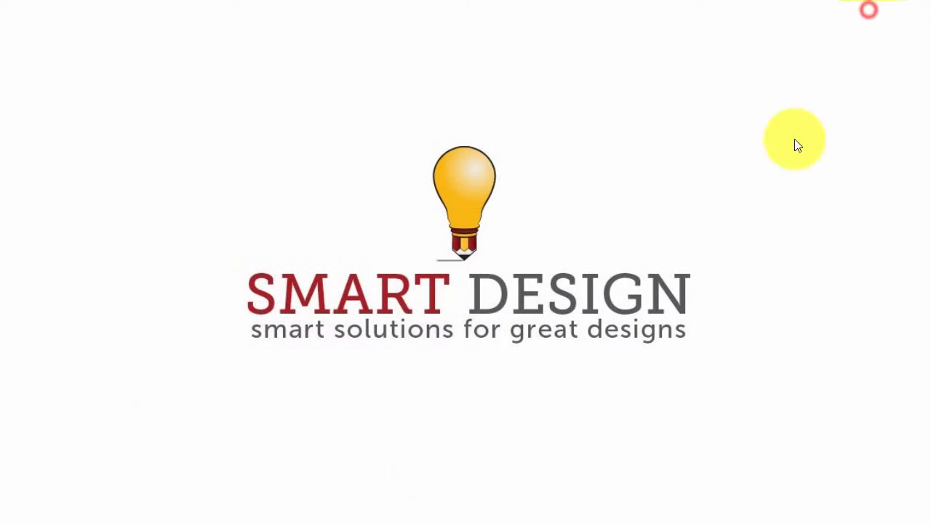
{"action": "left_click", "coordinate": [665, 238]}
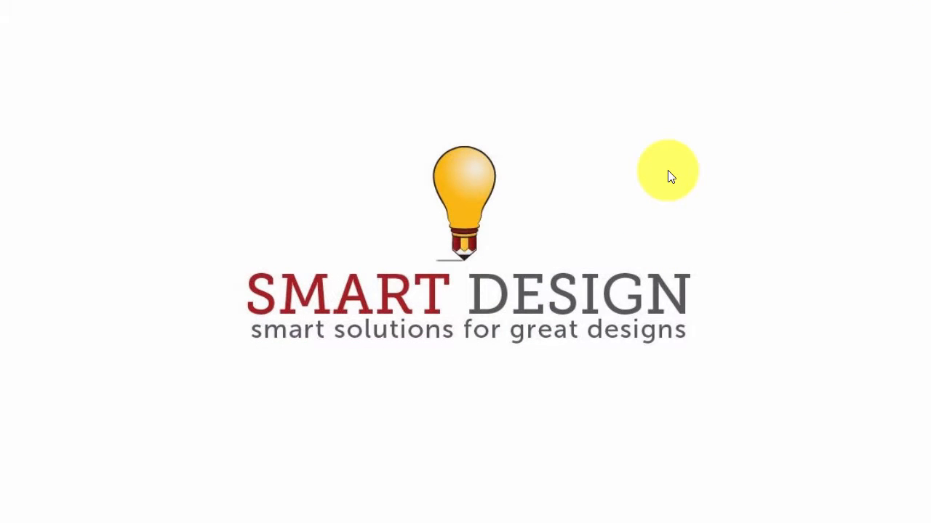